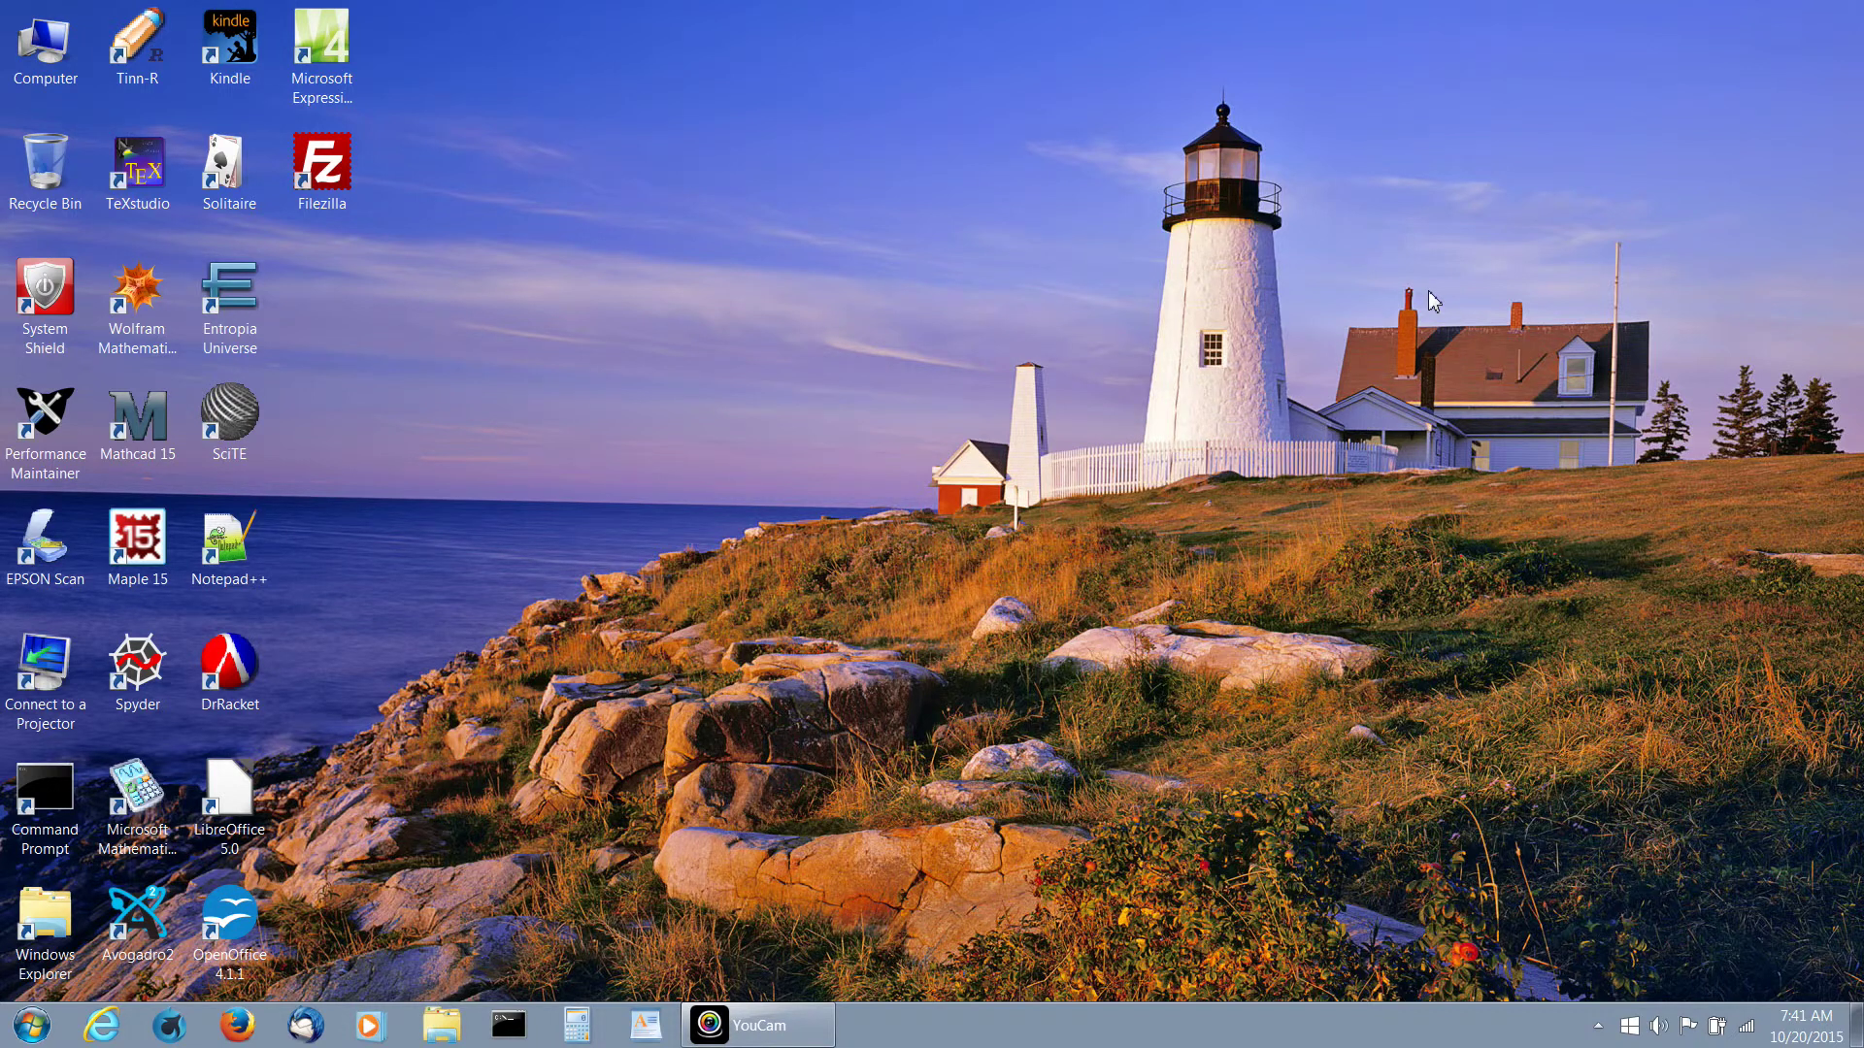
Step: Browse the Program Files and Program Files (x86) folders on the C: drive in Windows Explorer and close the window
click(442, 1029)
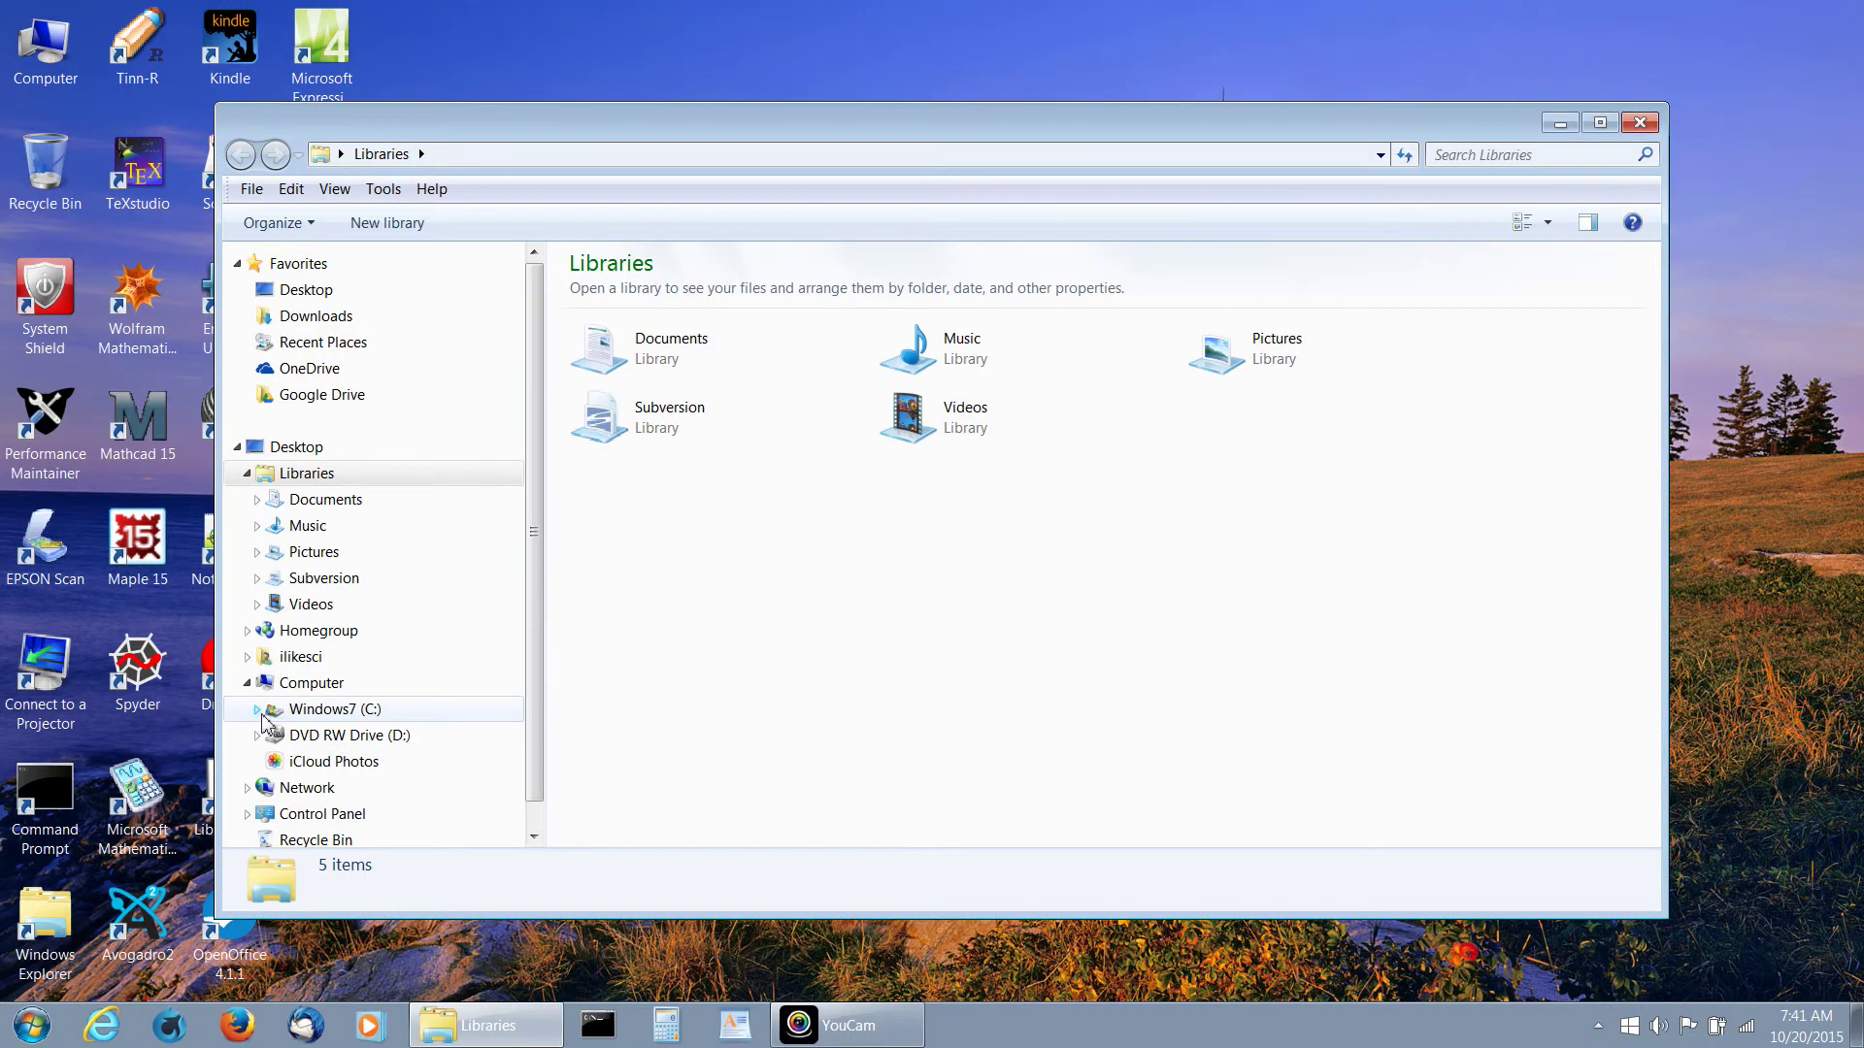
click(257, 710)
scroll(338, 691, down, 10)
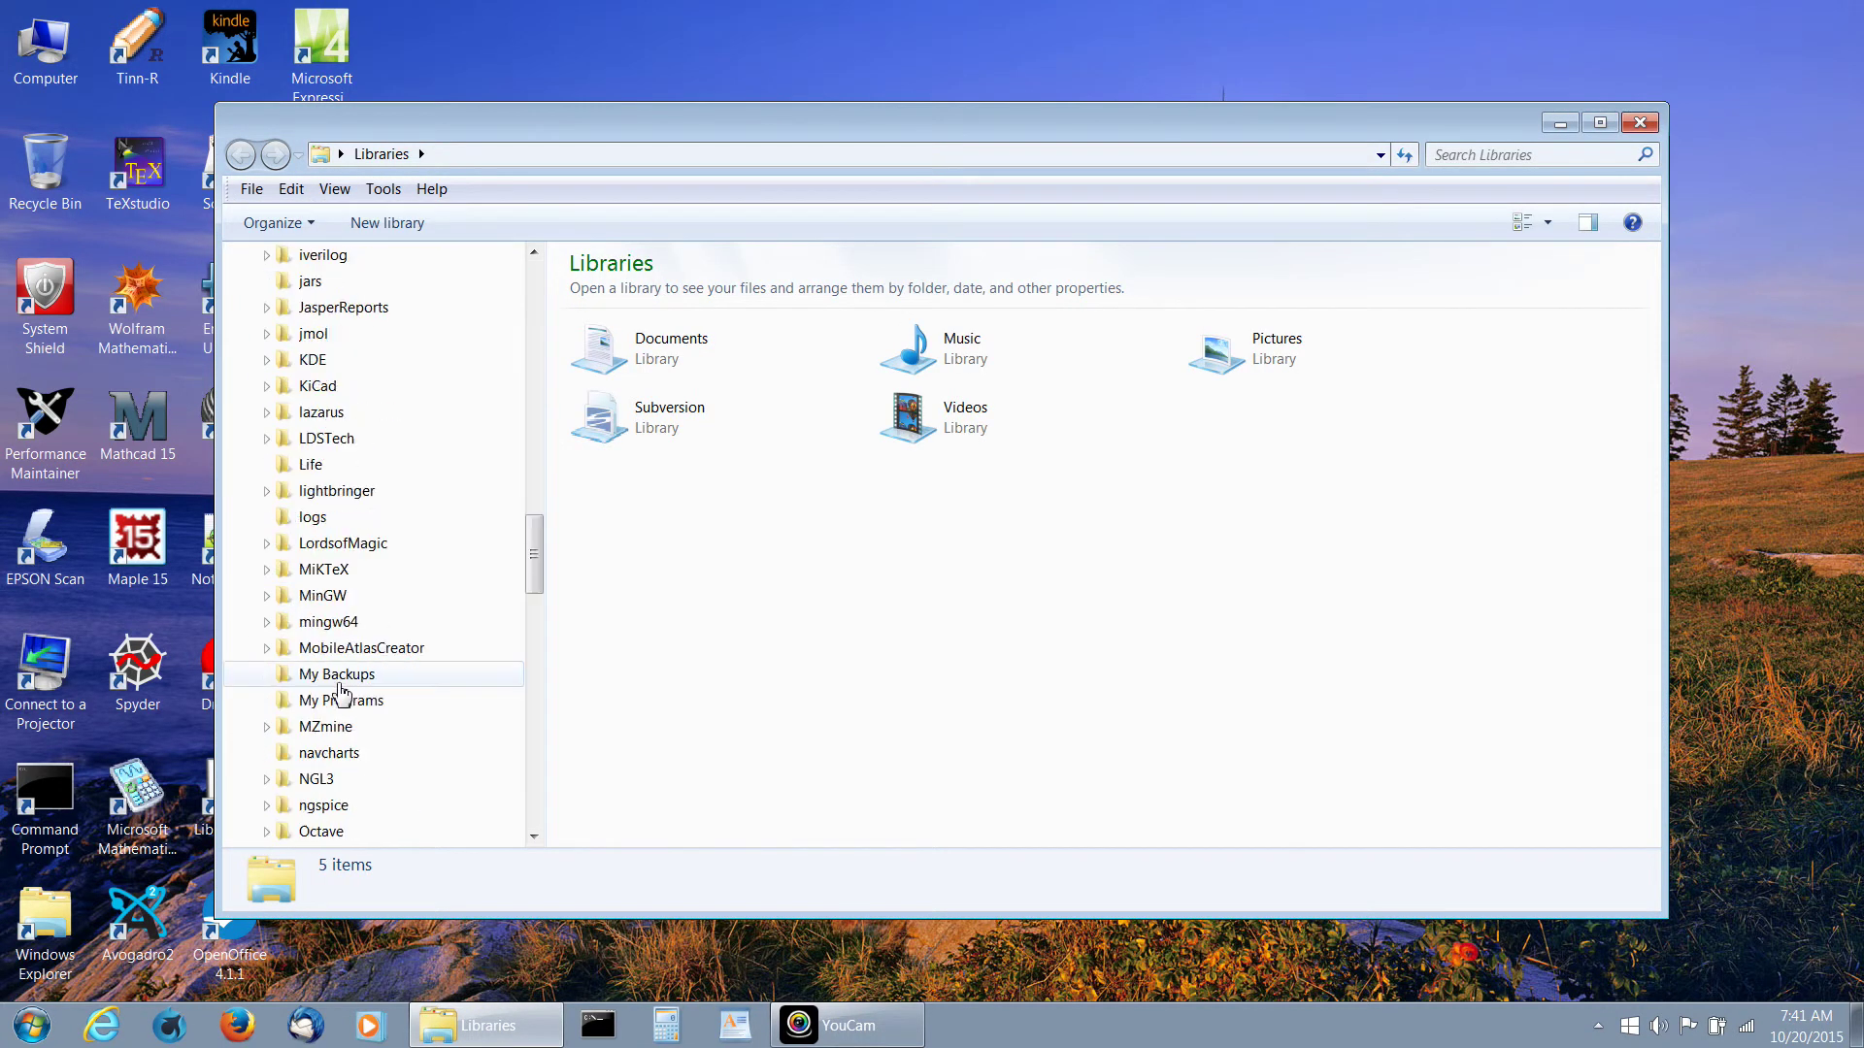
scroll(349, 713, down, 5)
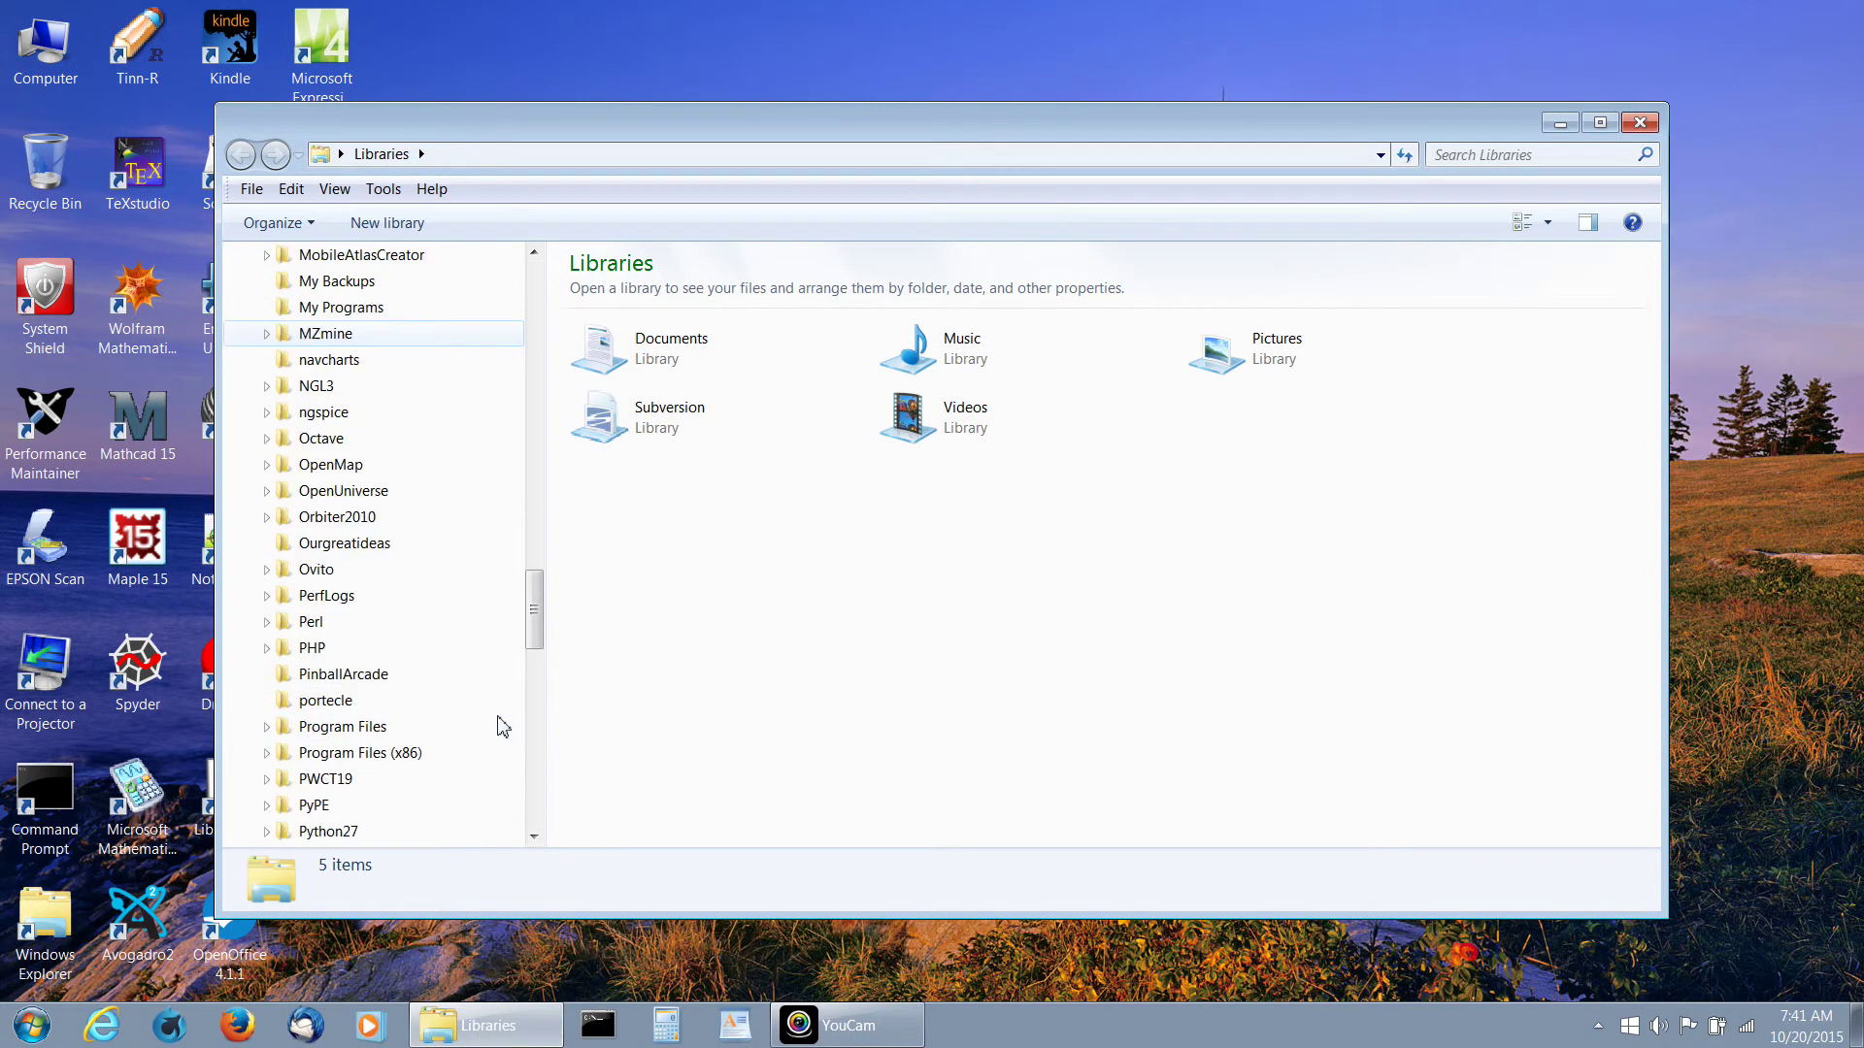
click(347, 737)
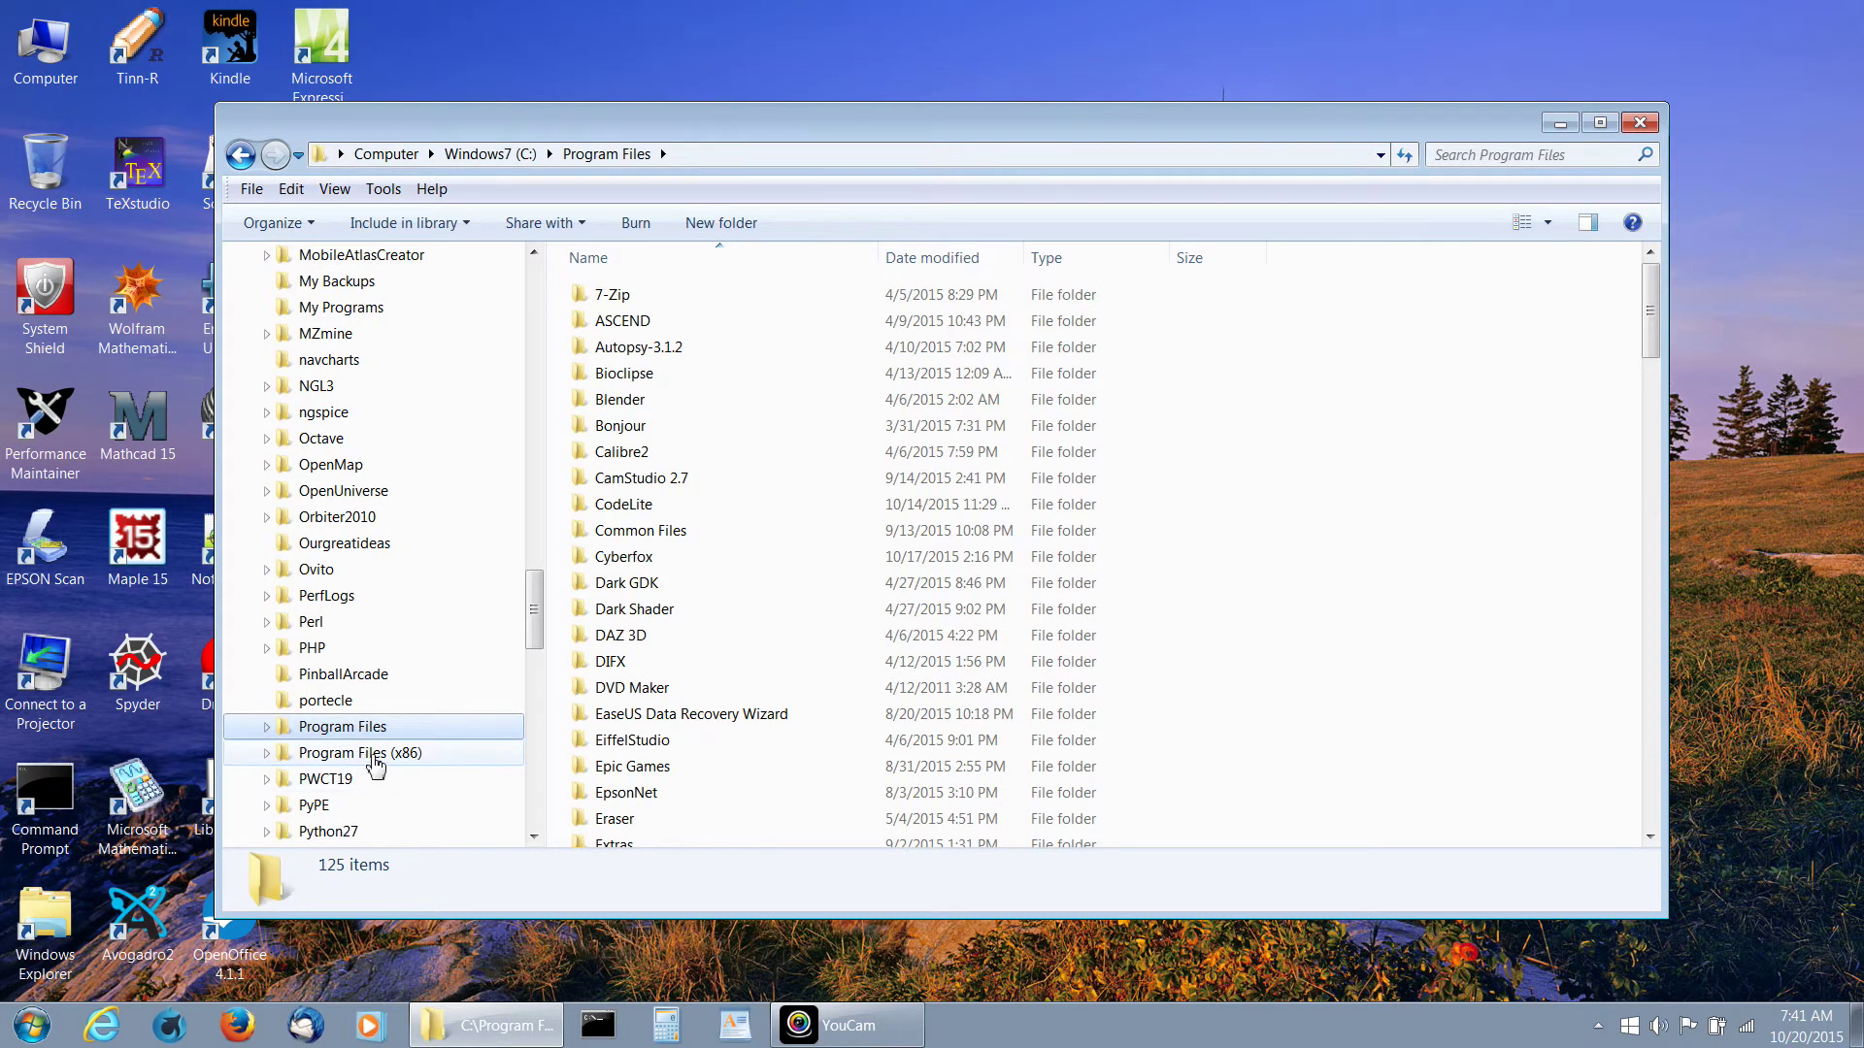
click(375, 766)
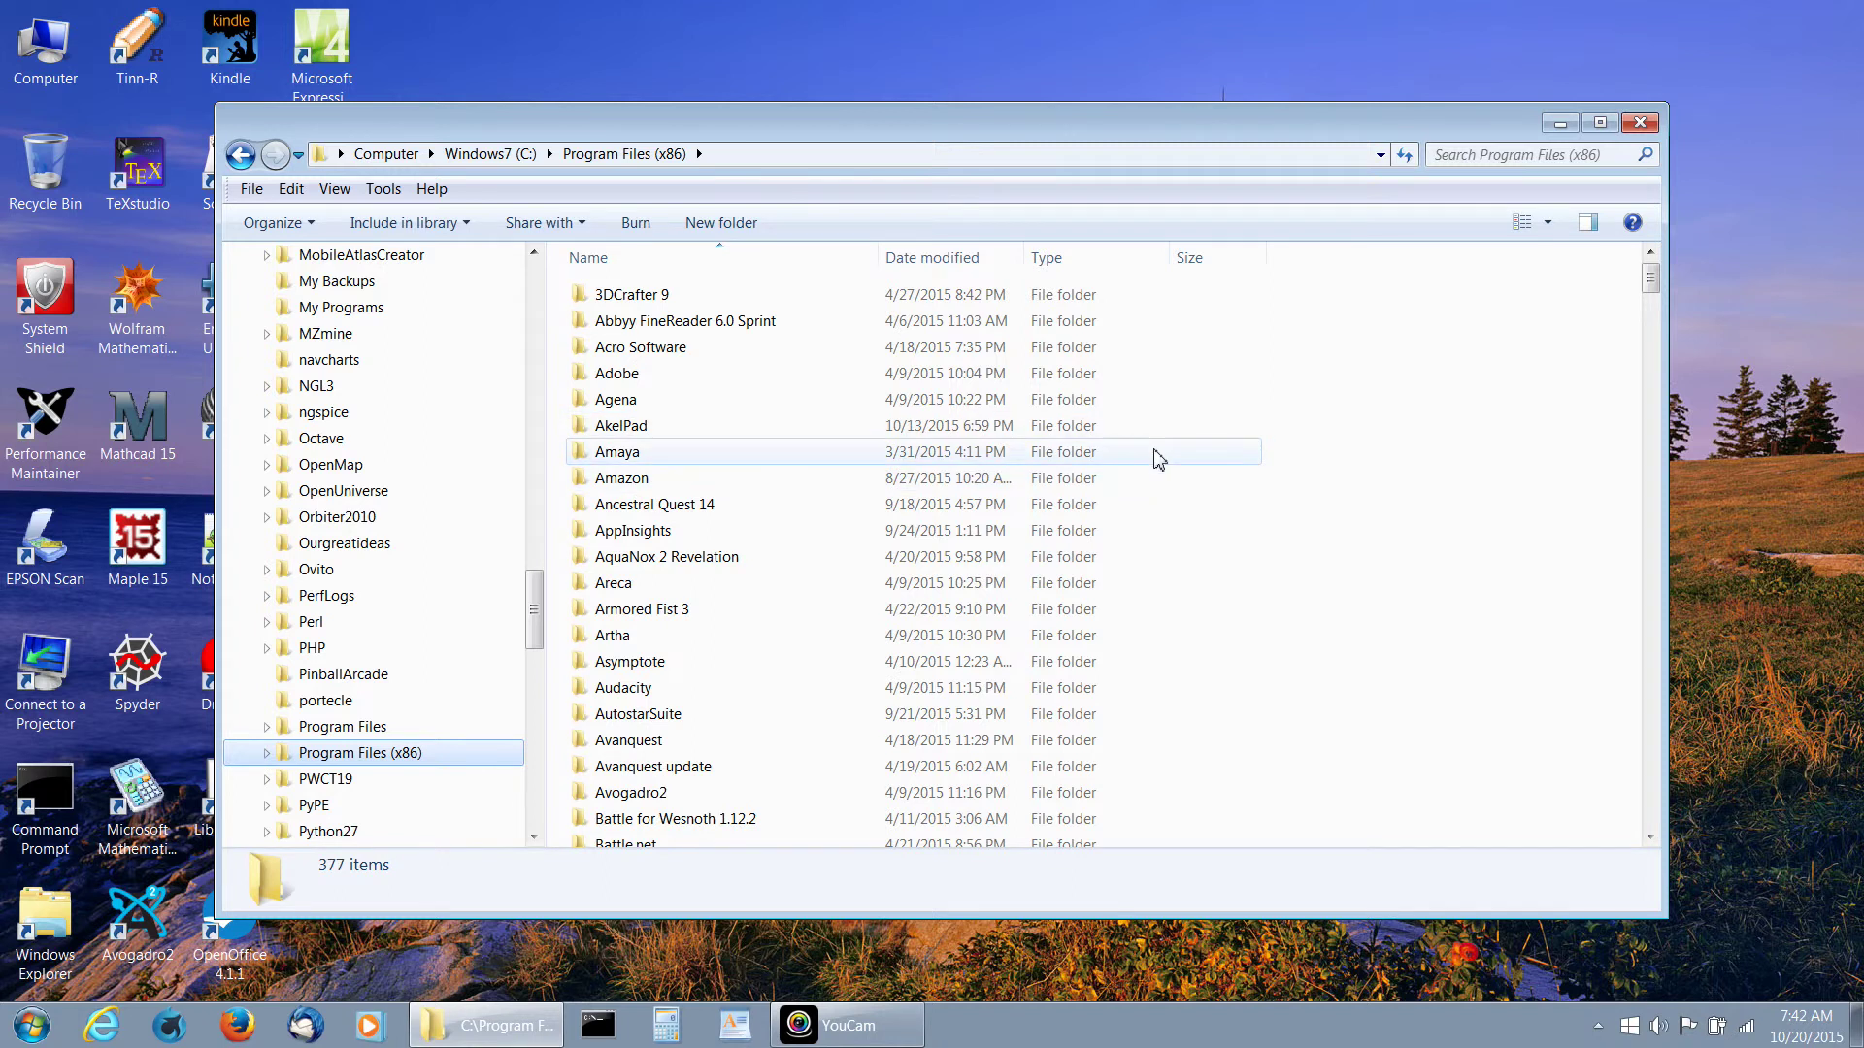
click(1640, 123)
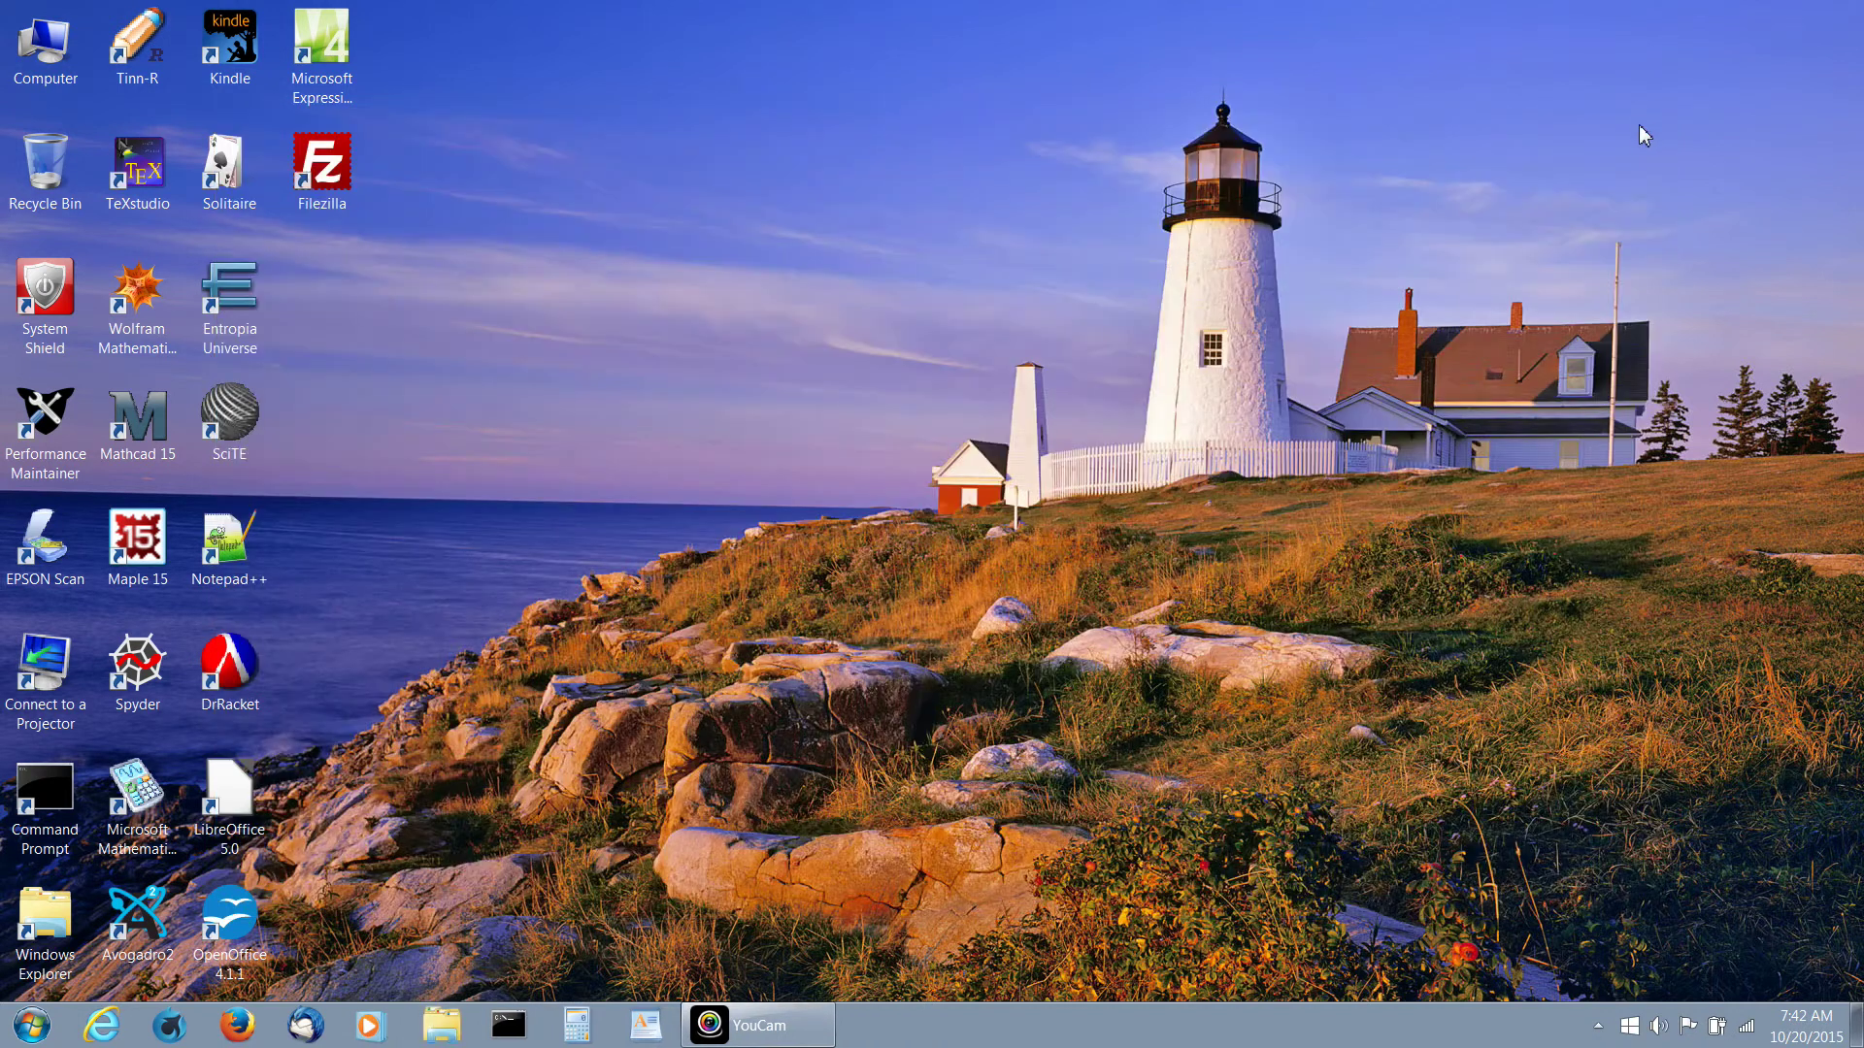
Step: View the full list of installed program folders in the Start menu and dismiss it
click(32, 1027)
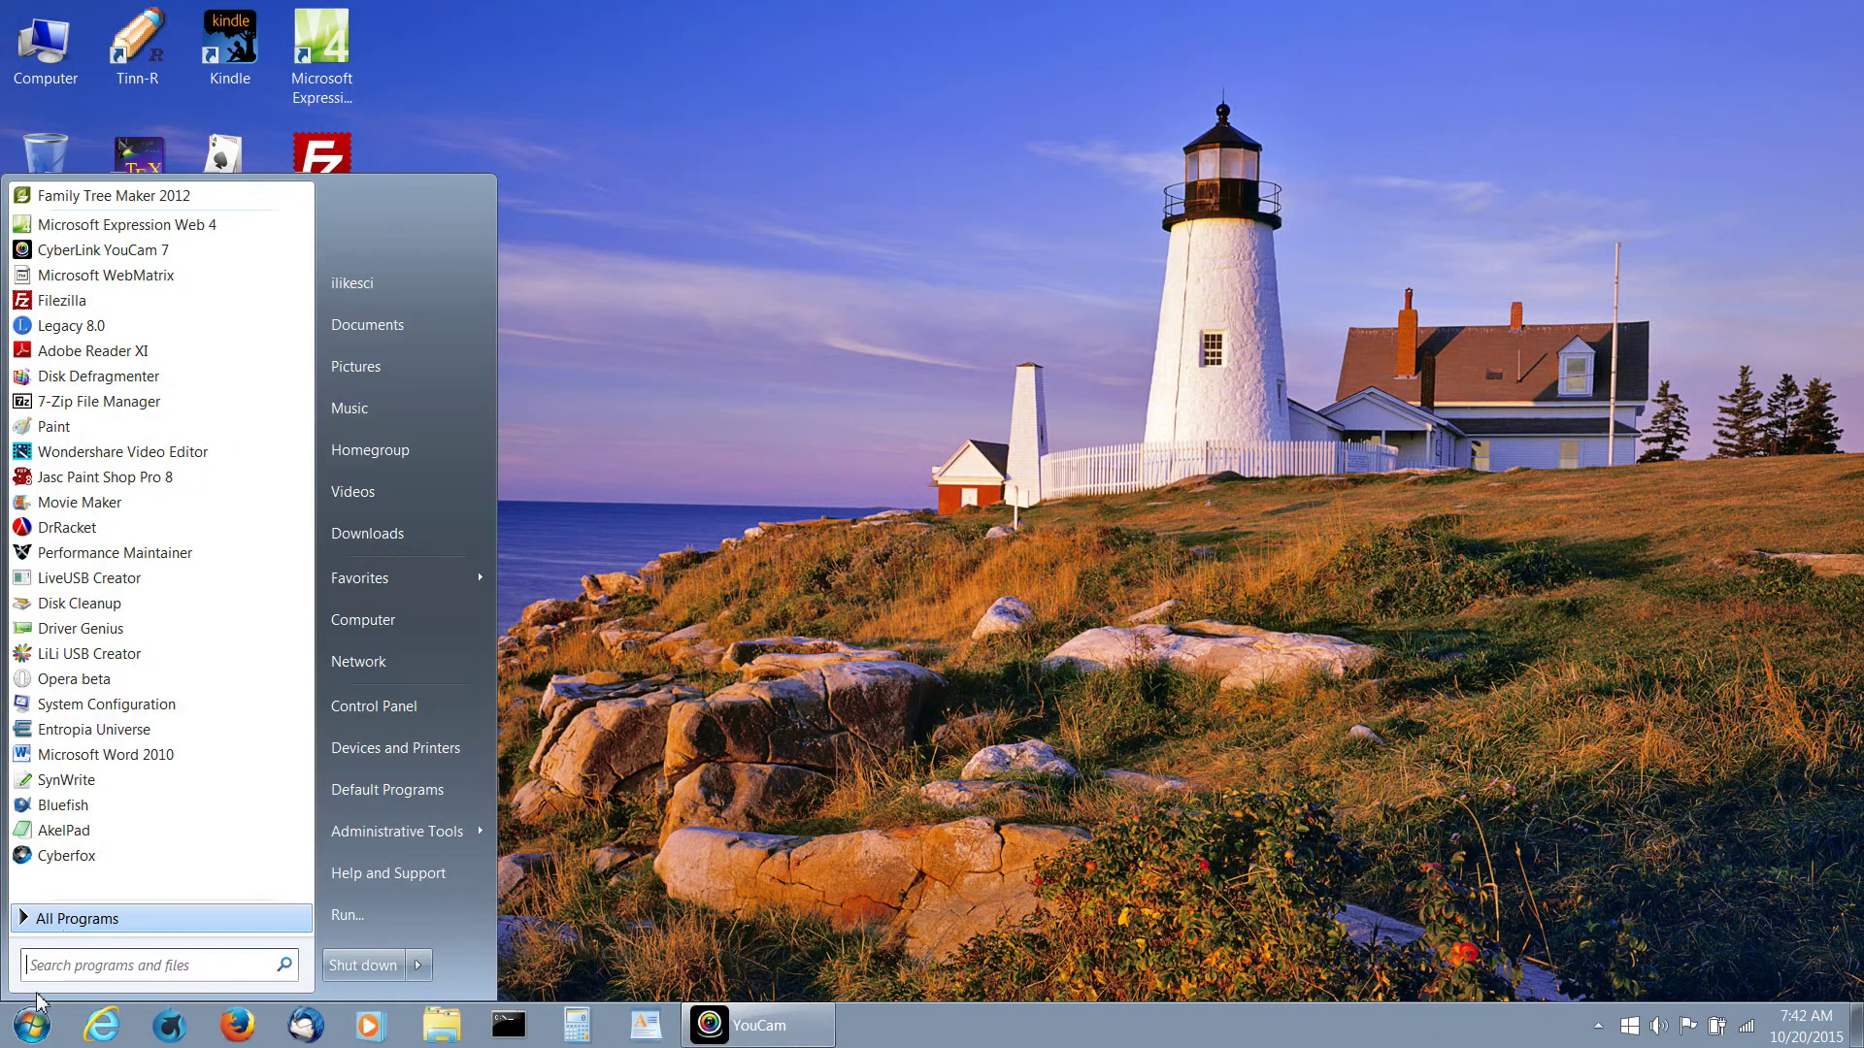
click(56, 920)
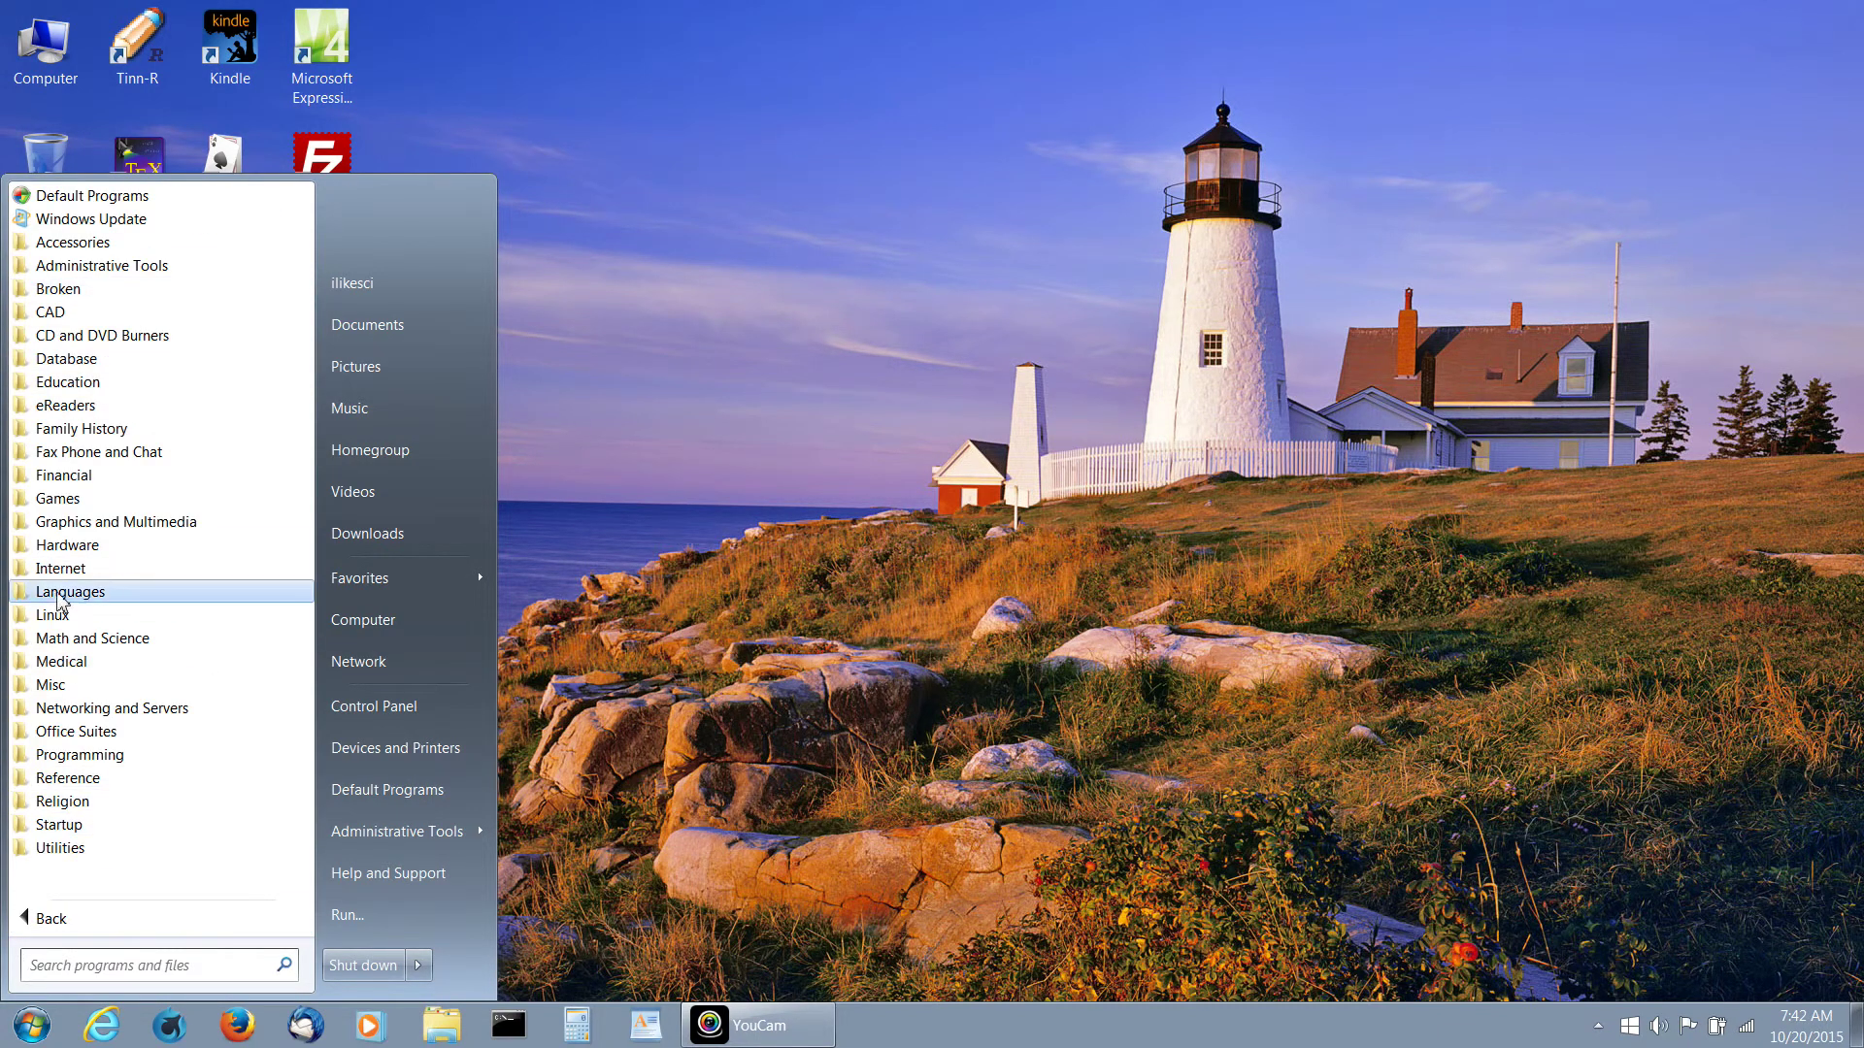
click(781, 582)
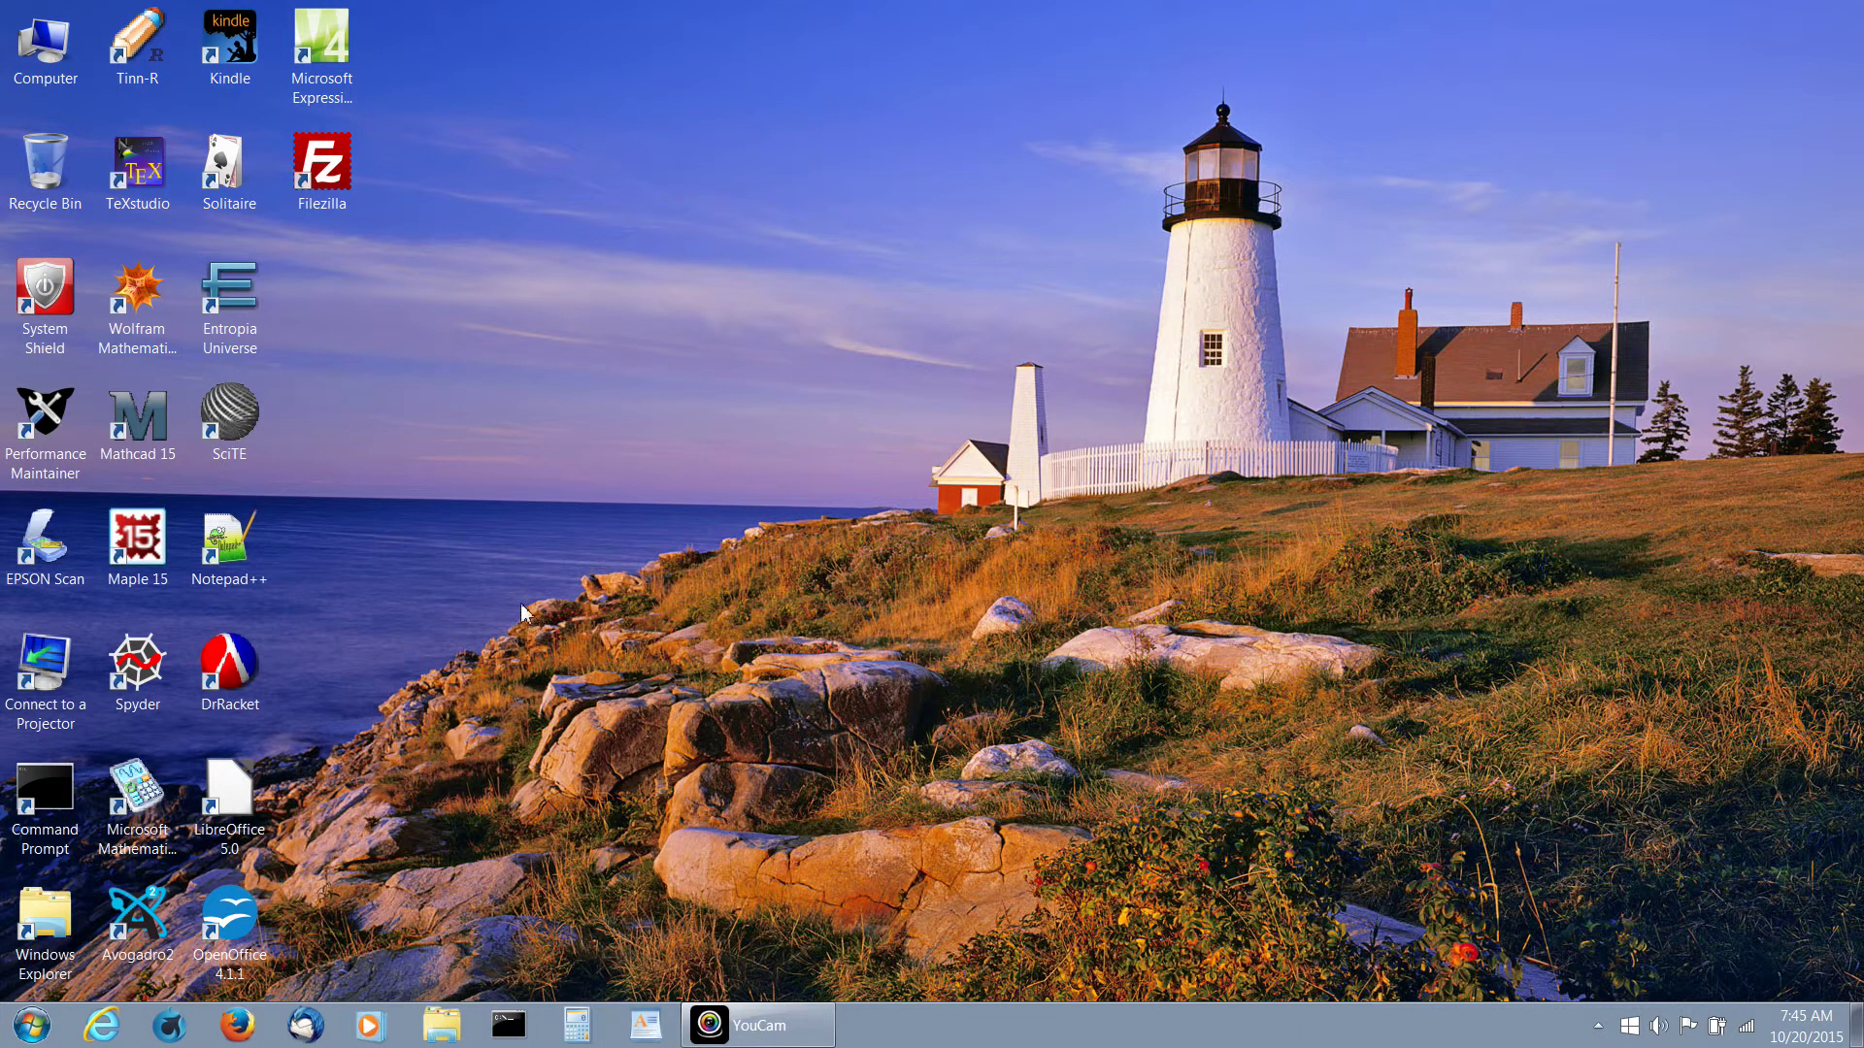
Step: Launch the Registry Editor by running regedit
click(34, 1033)
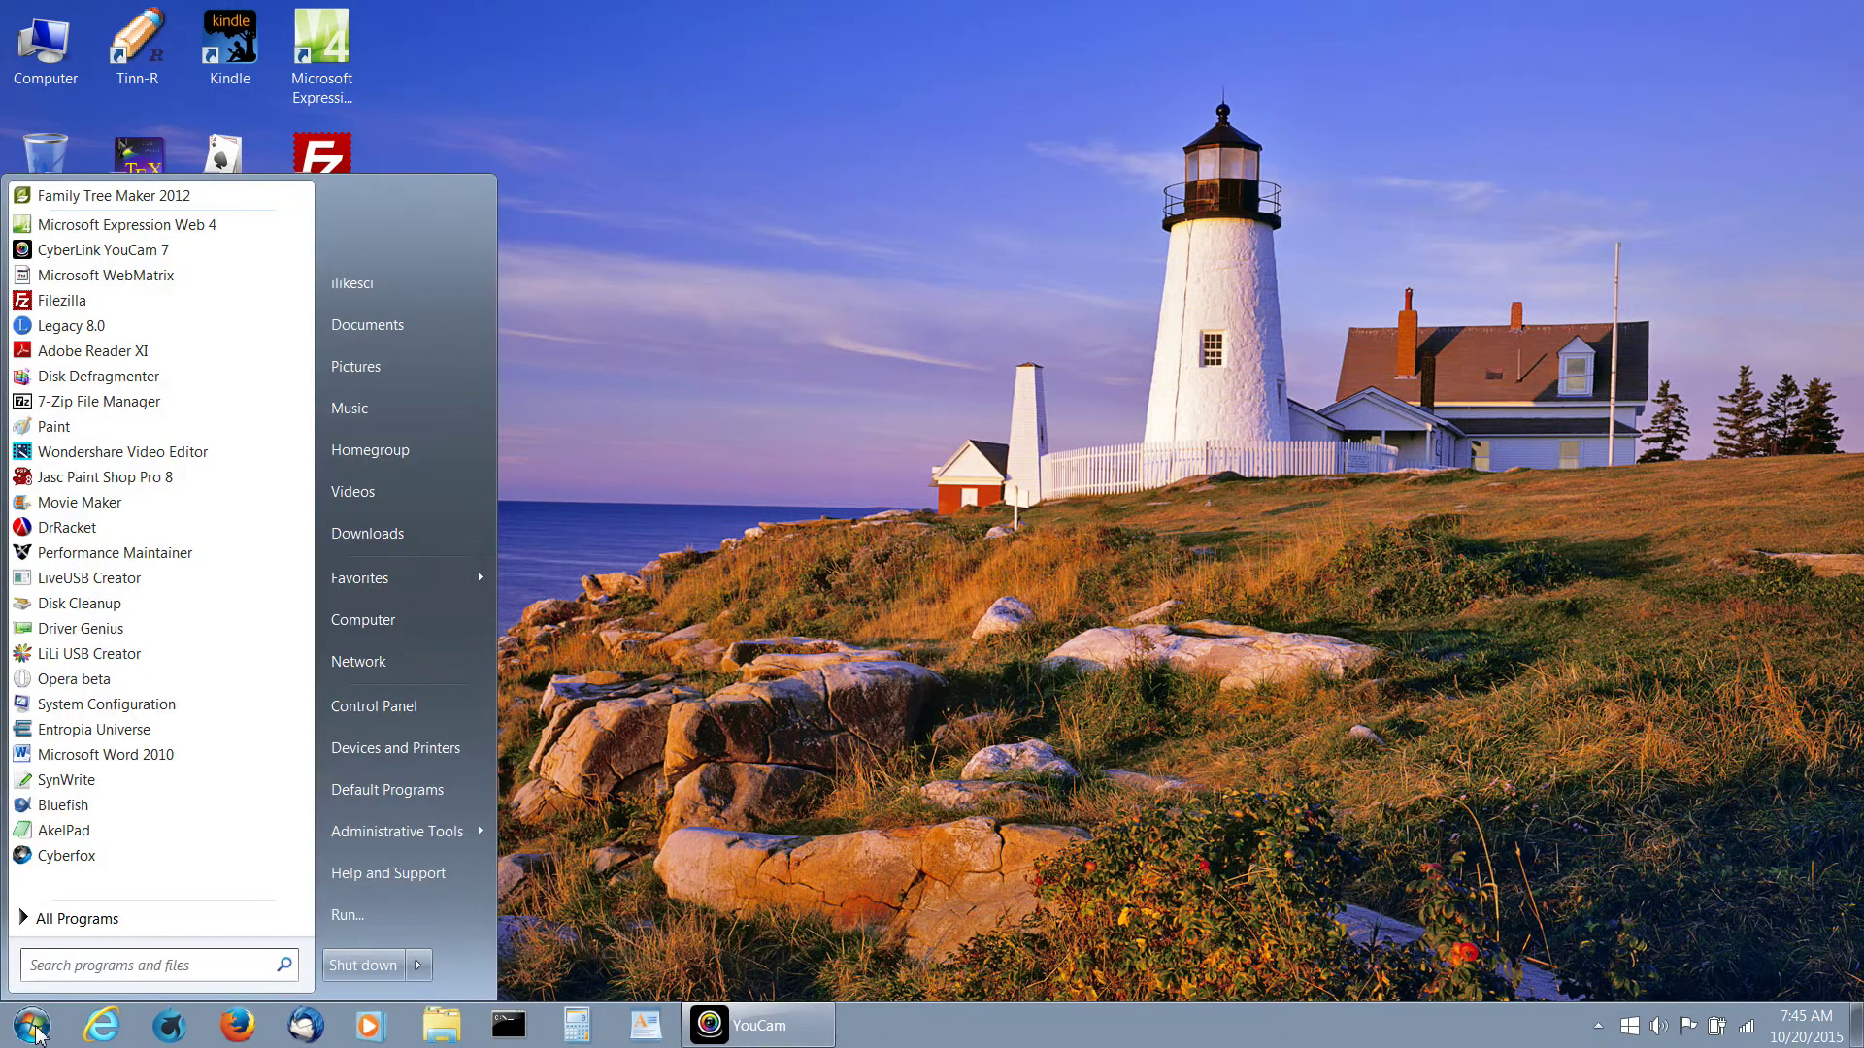
click(342, 916)
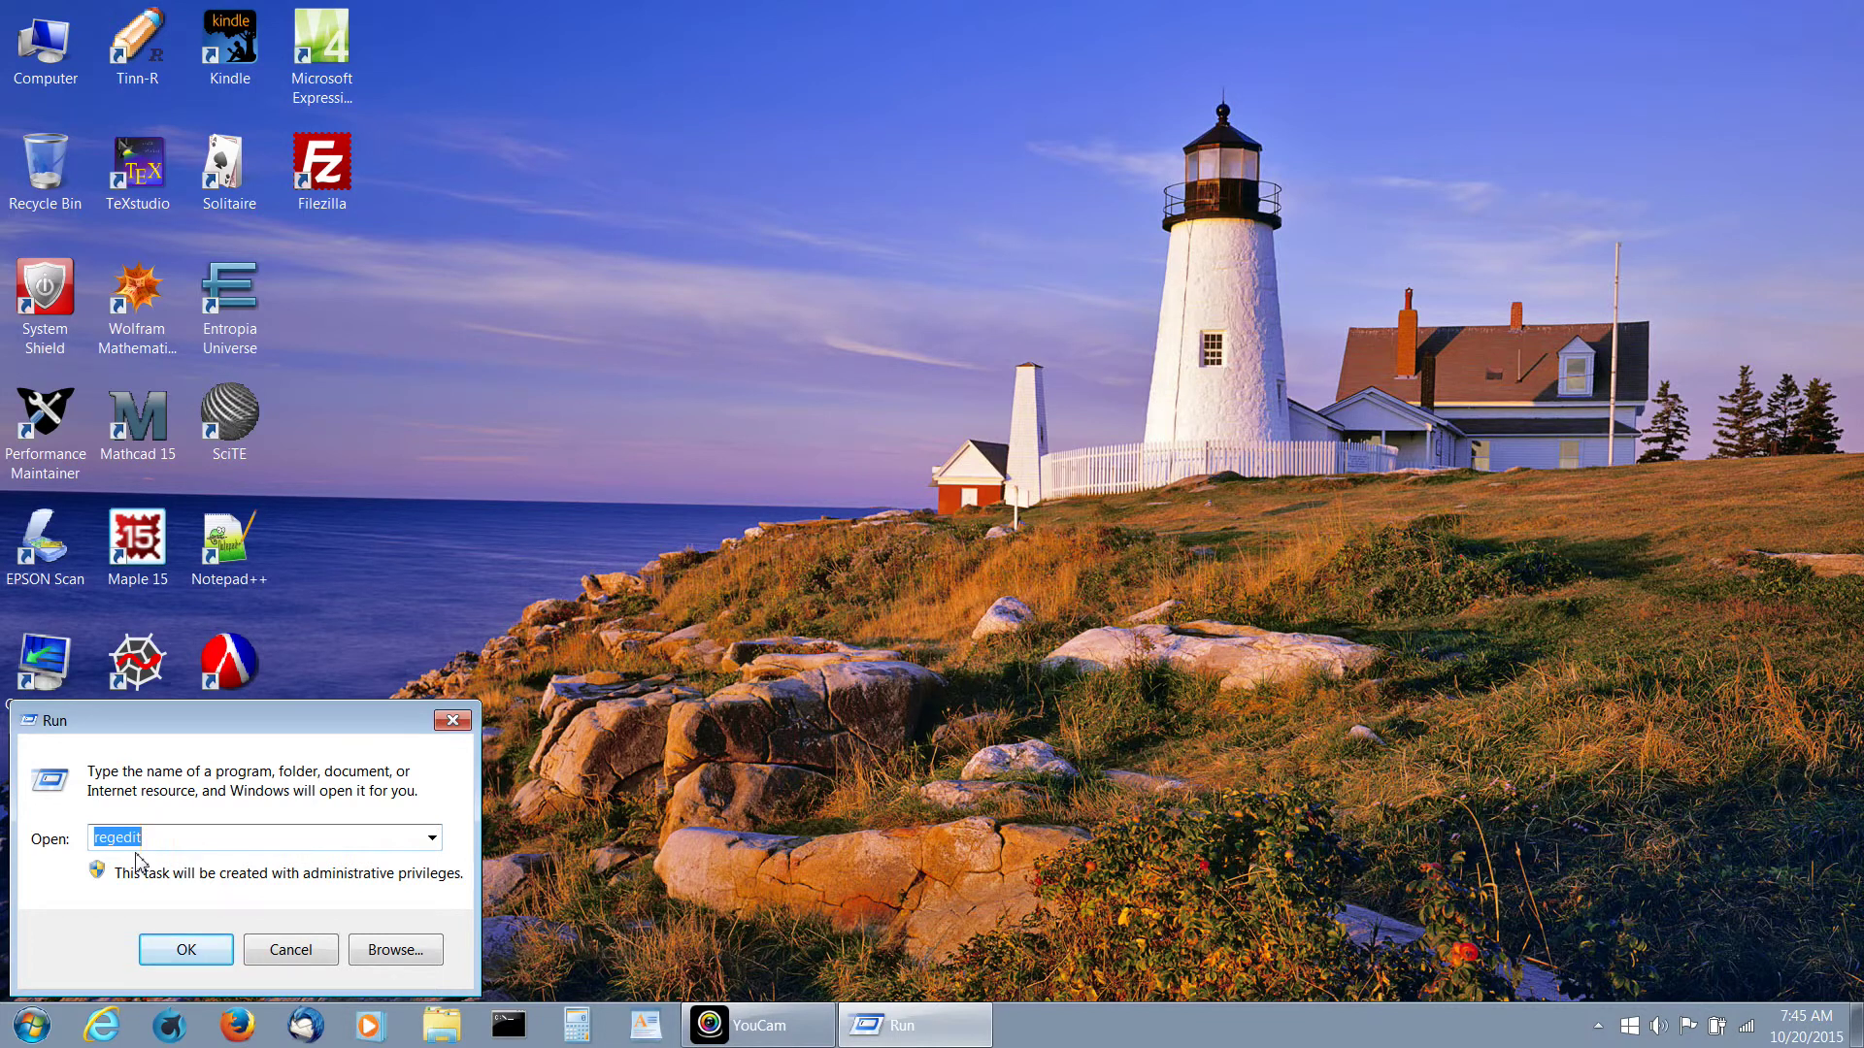
click(190, 955)
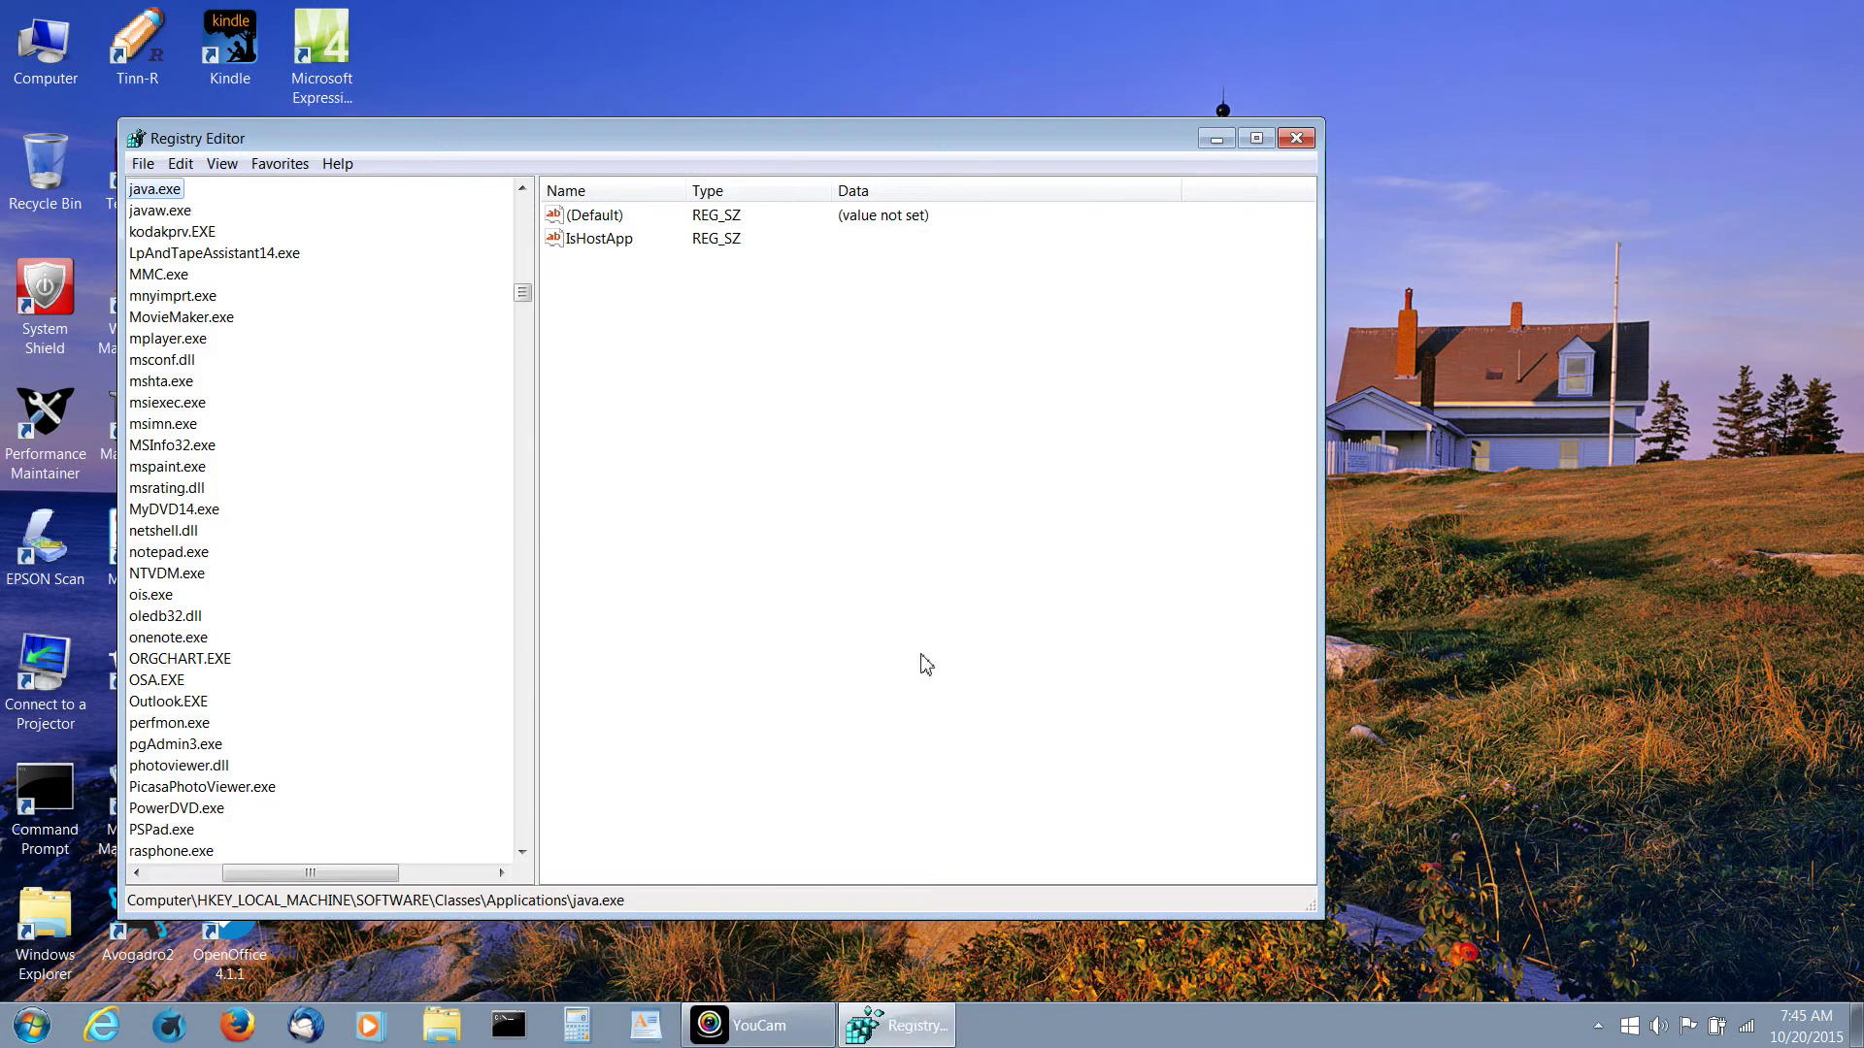
Step: Collapse the Classes and SOFTWARE keys under HKEY_LOCAL_MACHINE to show the registry's main structure, and close the Registry Editor
click(524, 220)
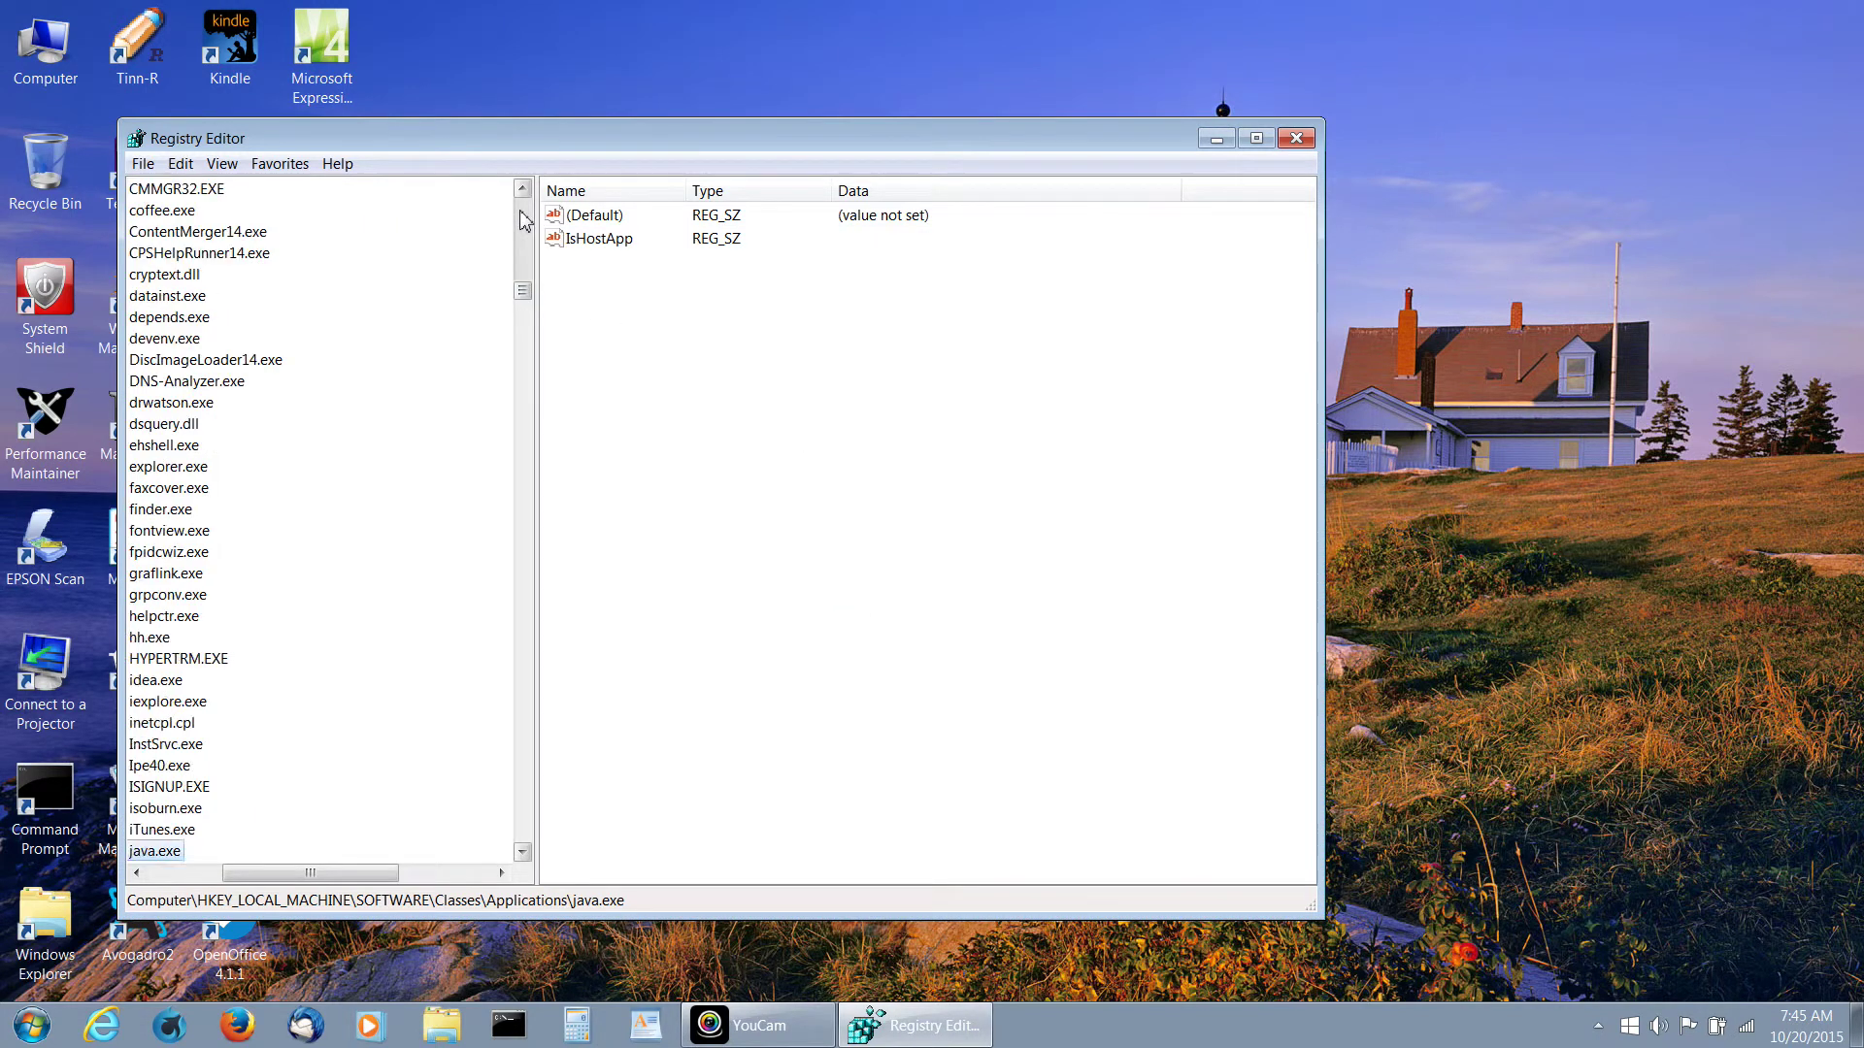
click(521, 212)
click(520, 213)
click(156, 874)
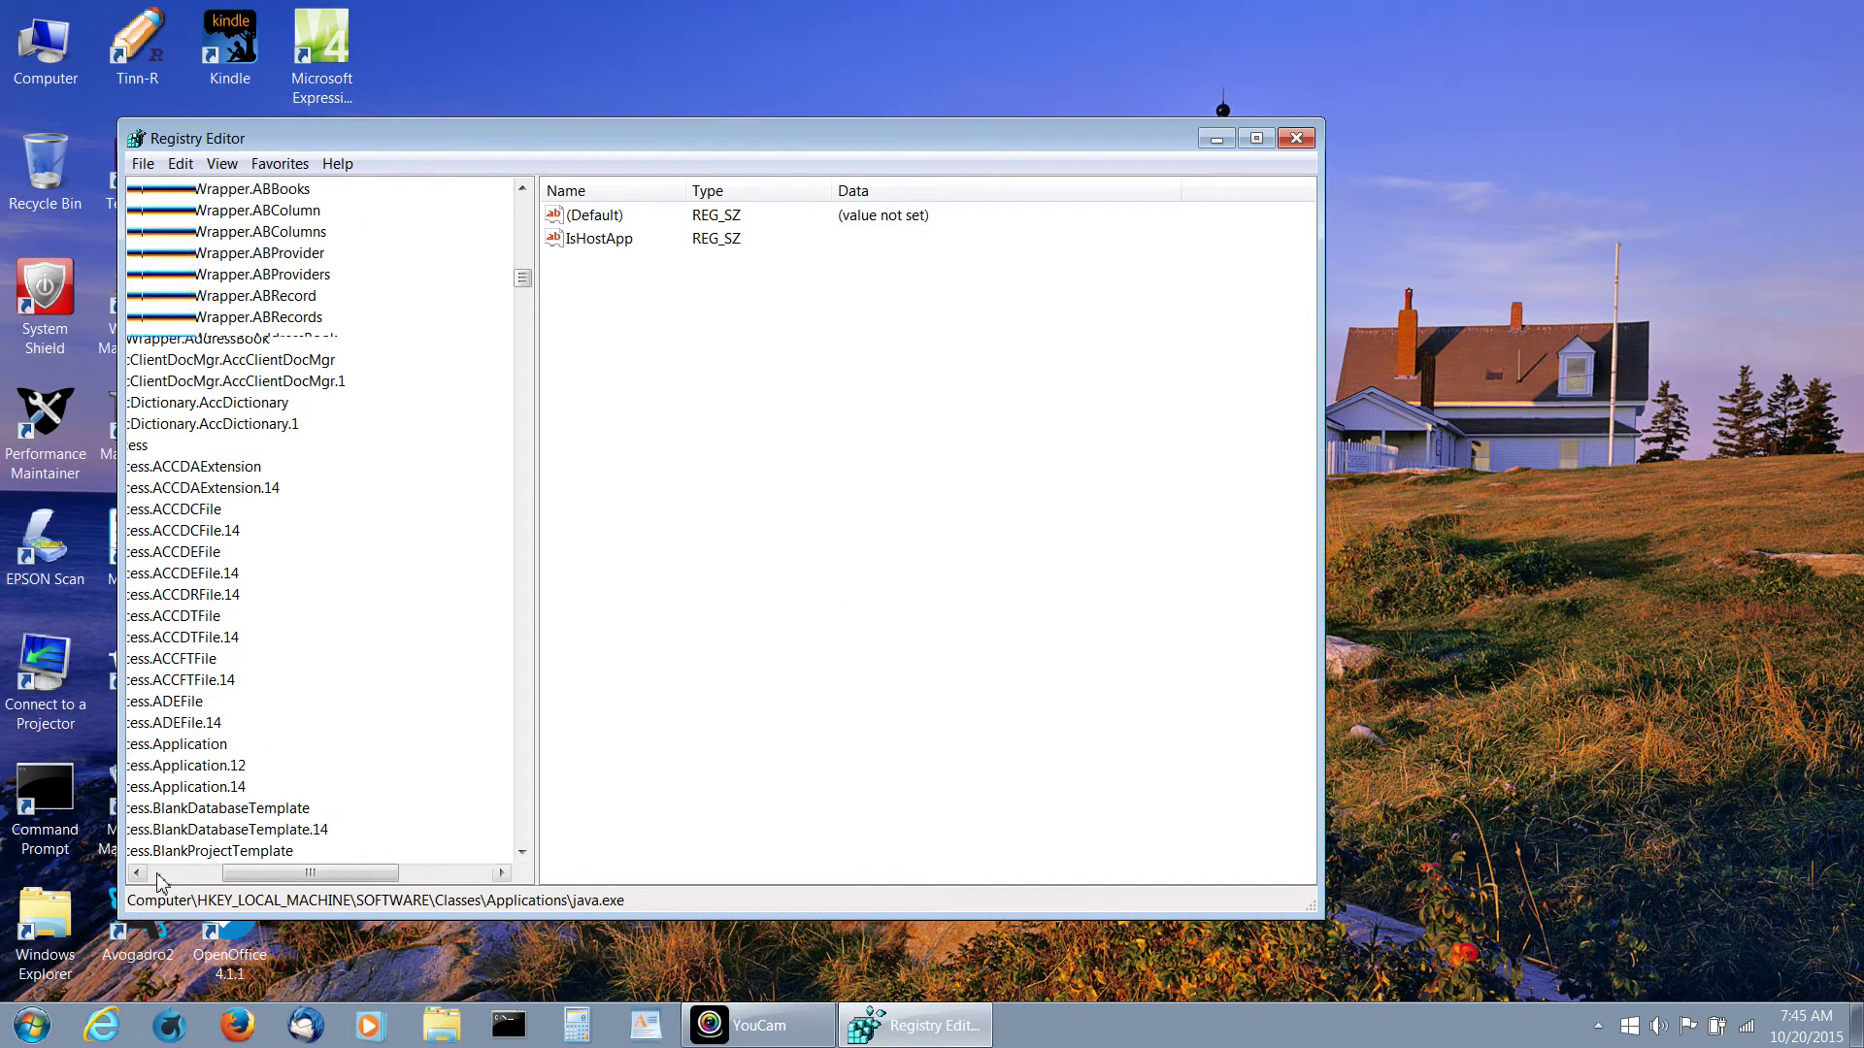
click(518, 221)
click(521, 221)
click(523, 219)
click(525, 218)
click(526, 217)
drag(524, 243, 522, 199)
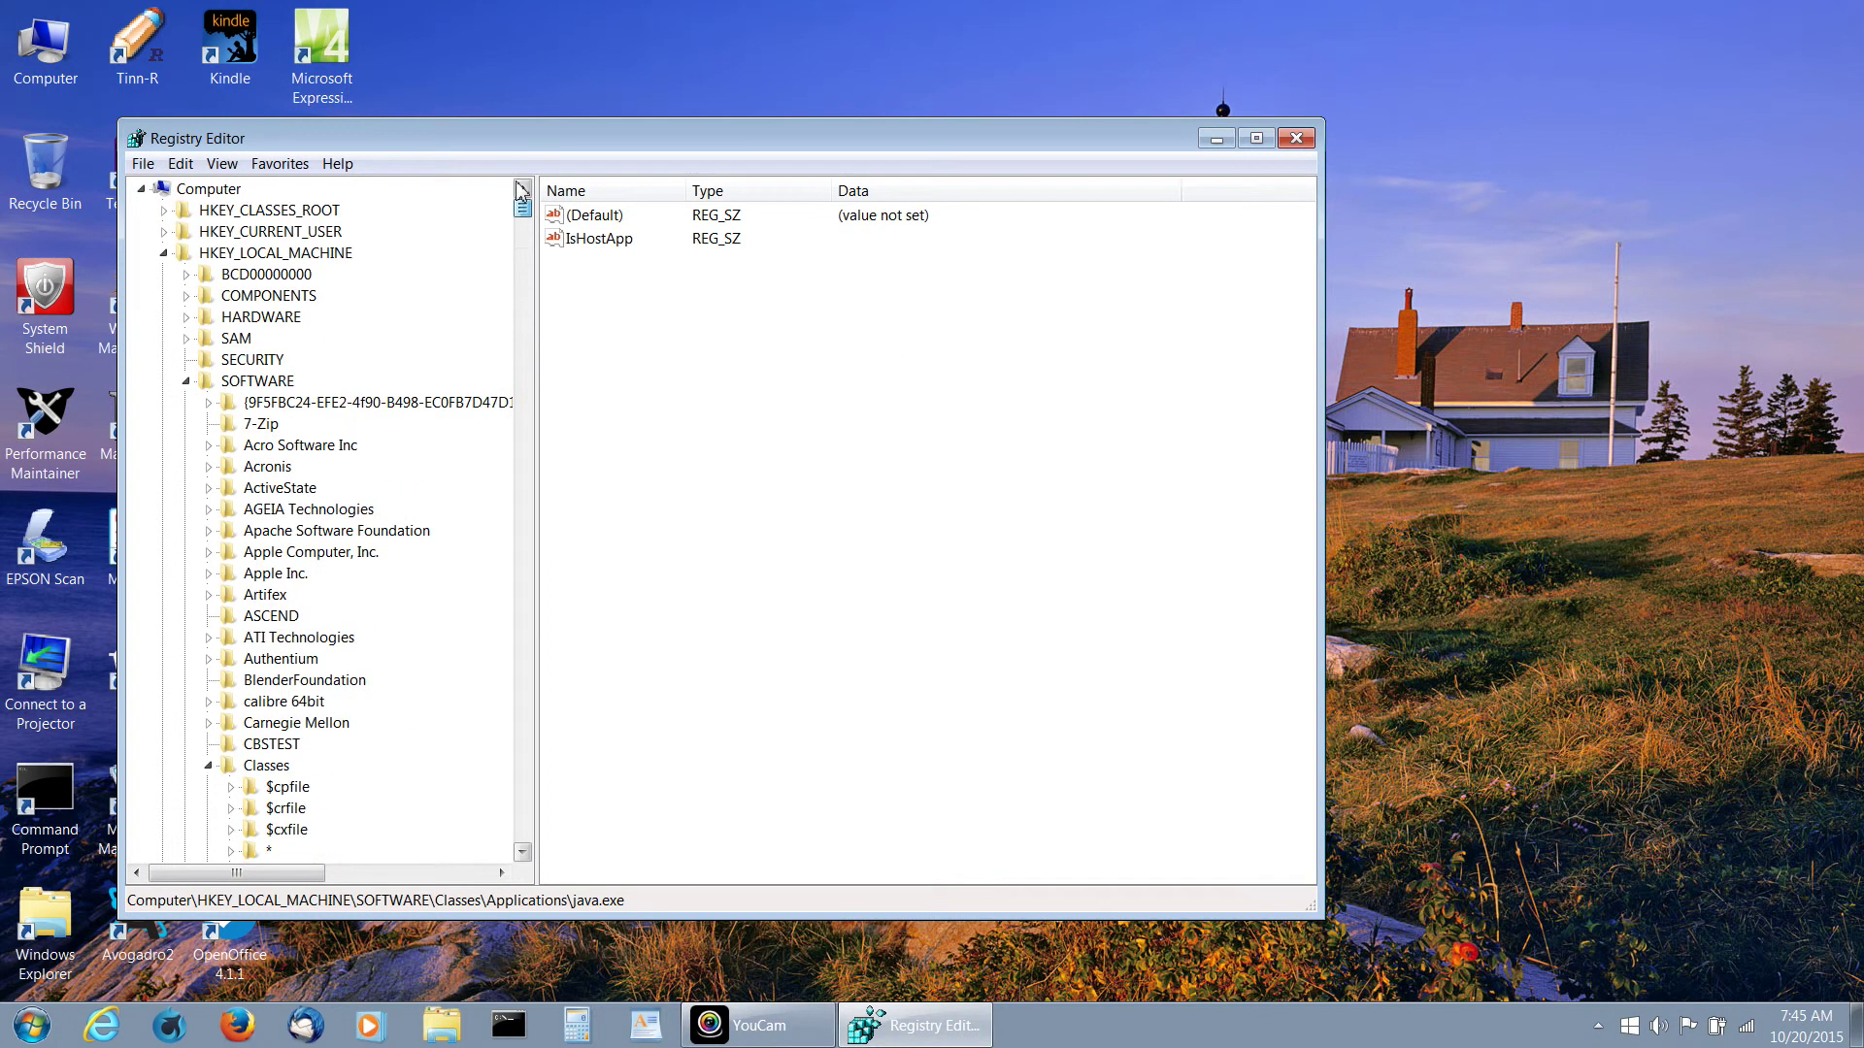
click(208, 766)
click(185, 381)
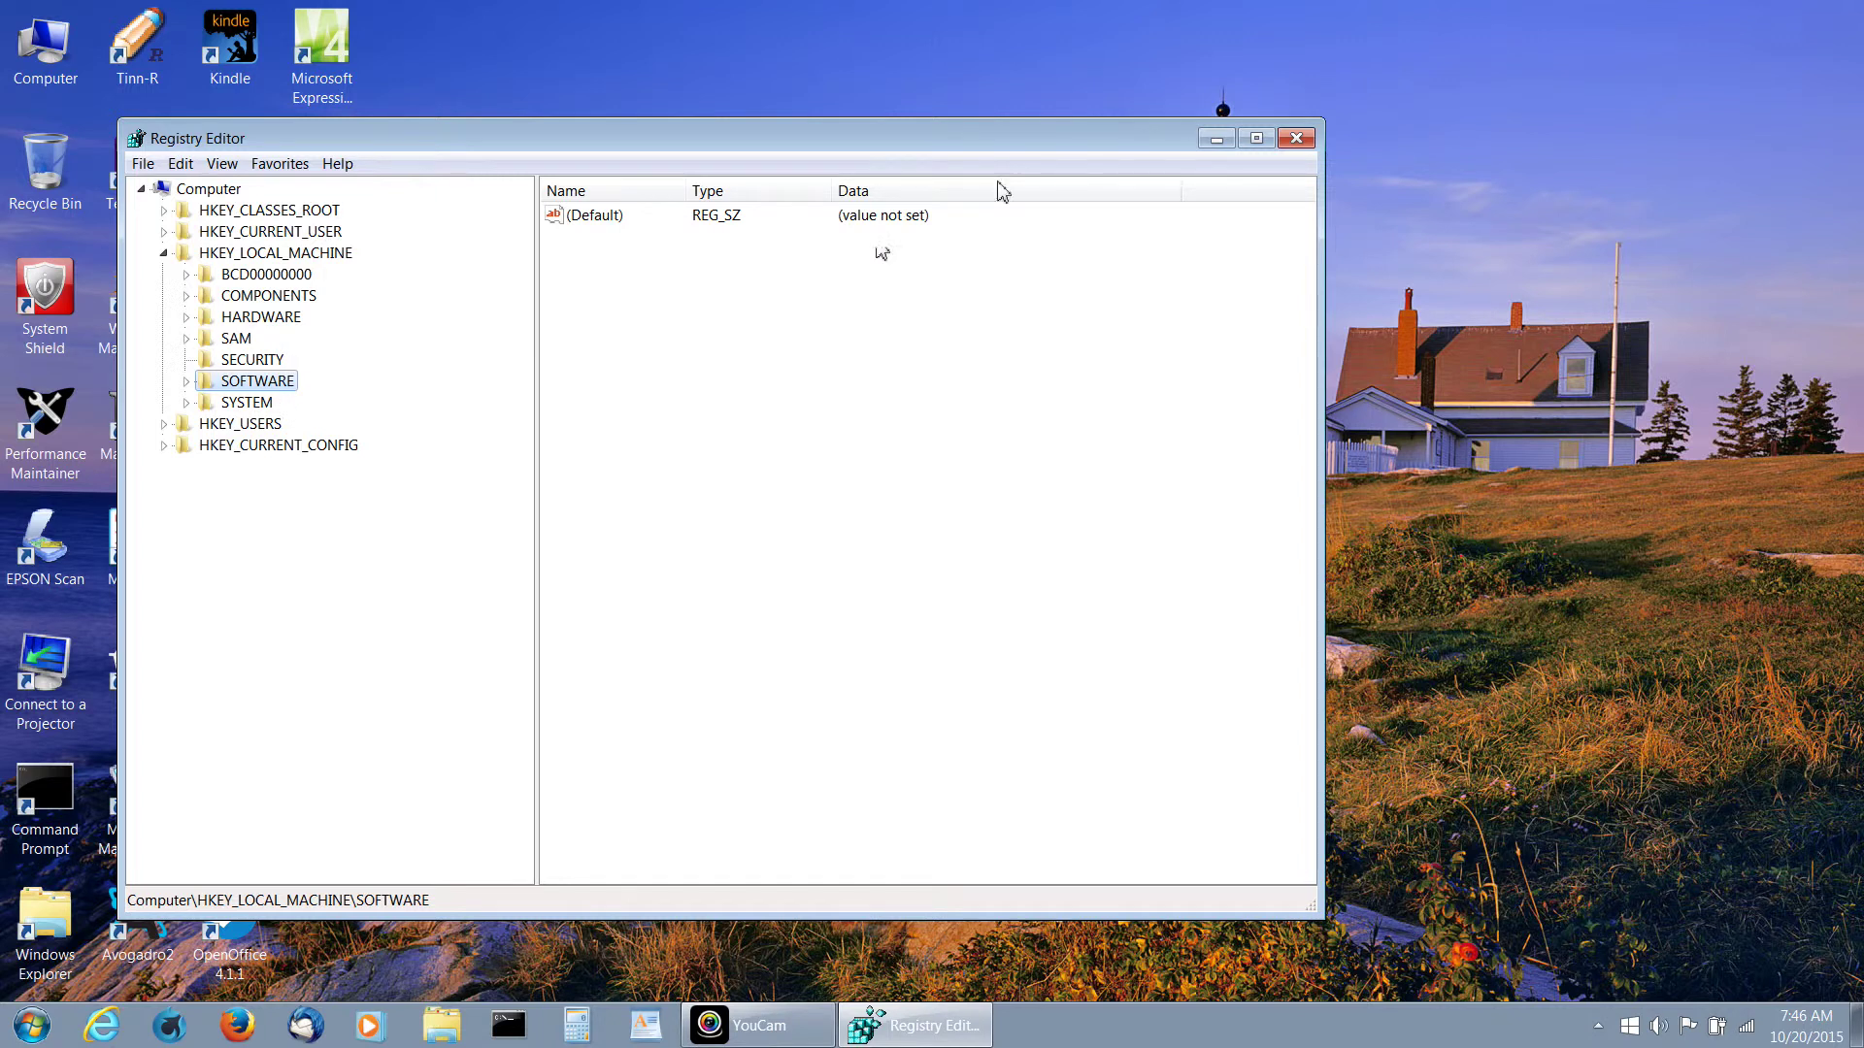
click(1297, 138)
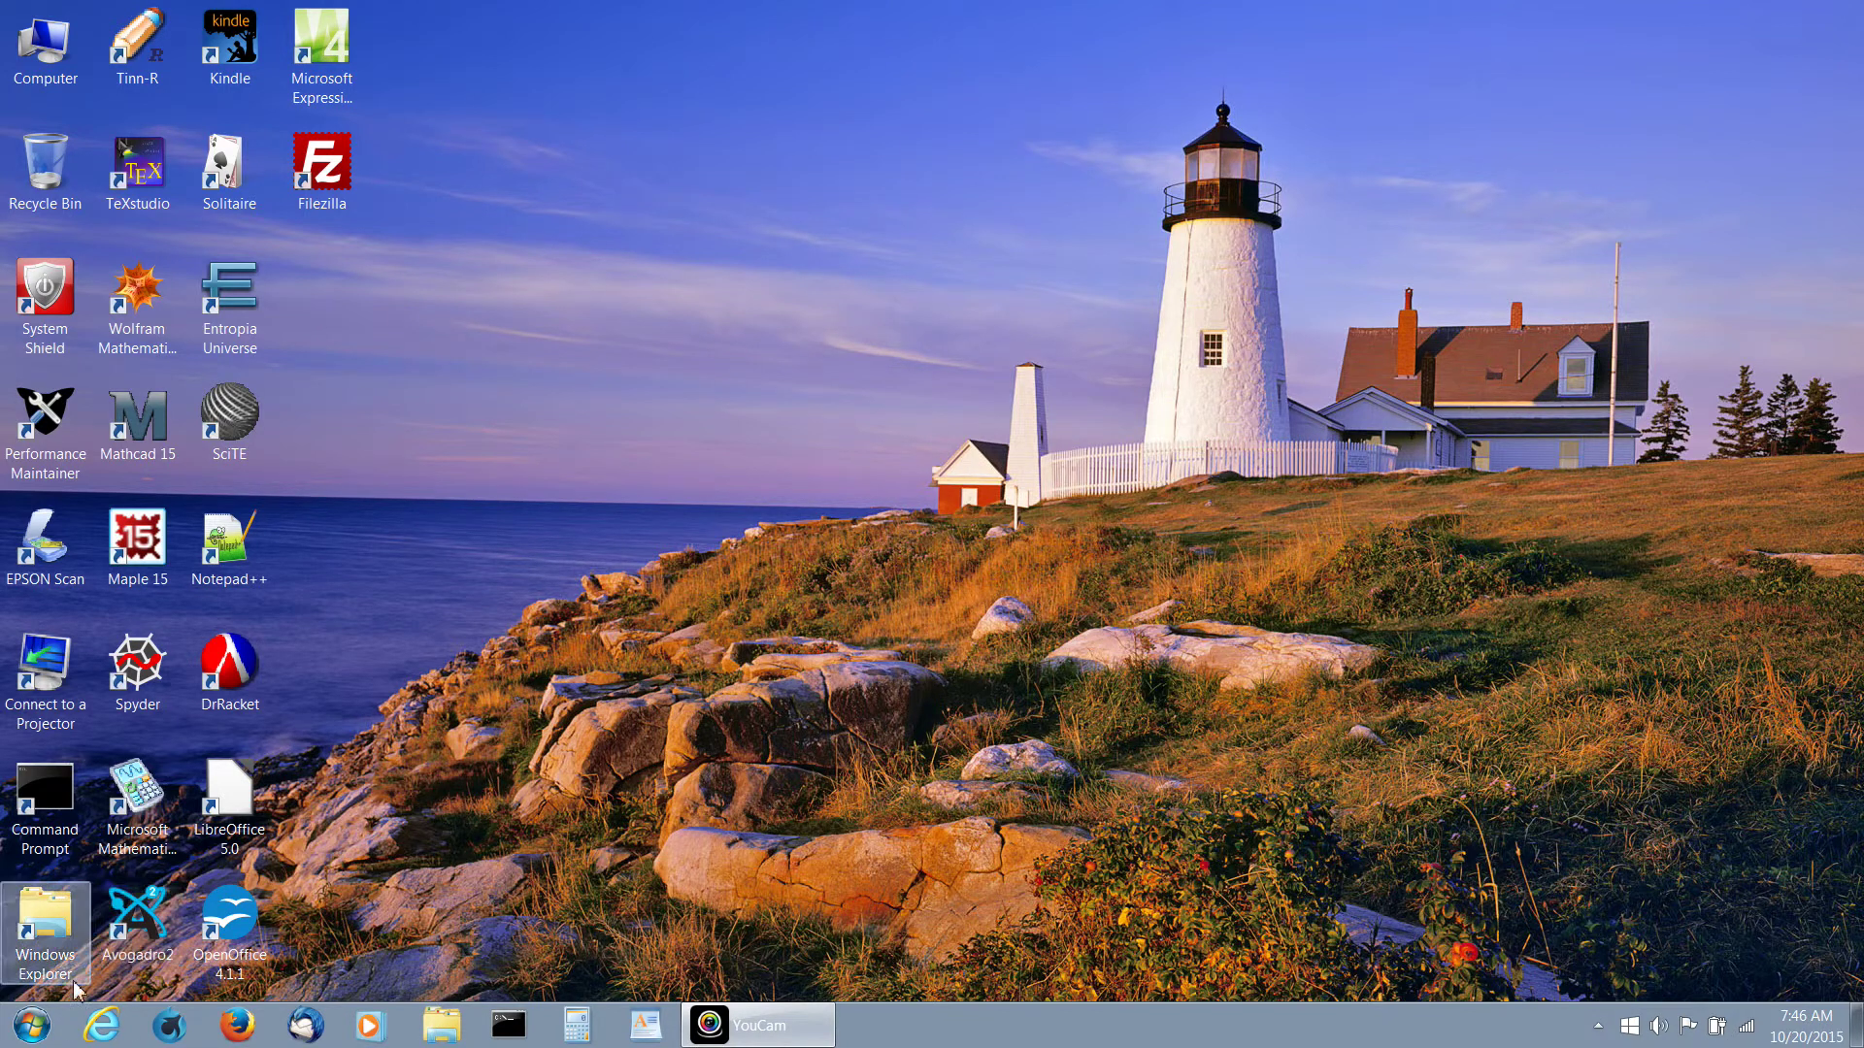
Step: Open the Environment Variables dialog from the Control Panel's advanced system settings
click(30, 1026)
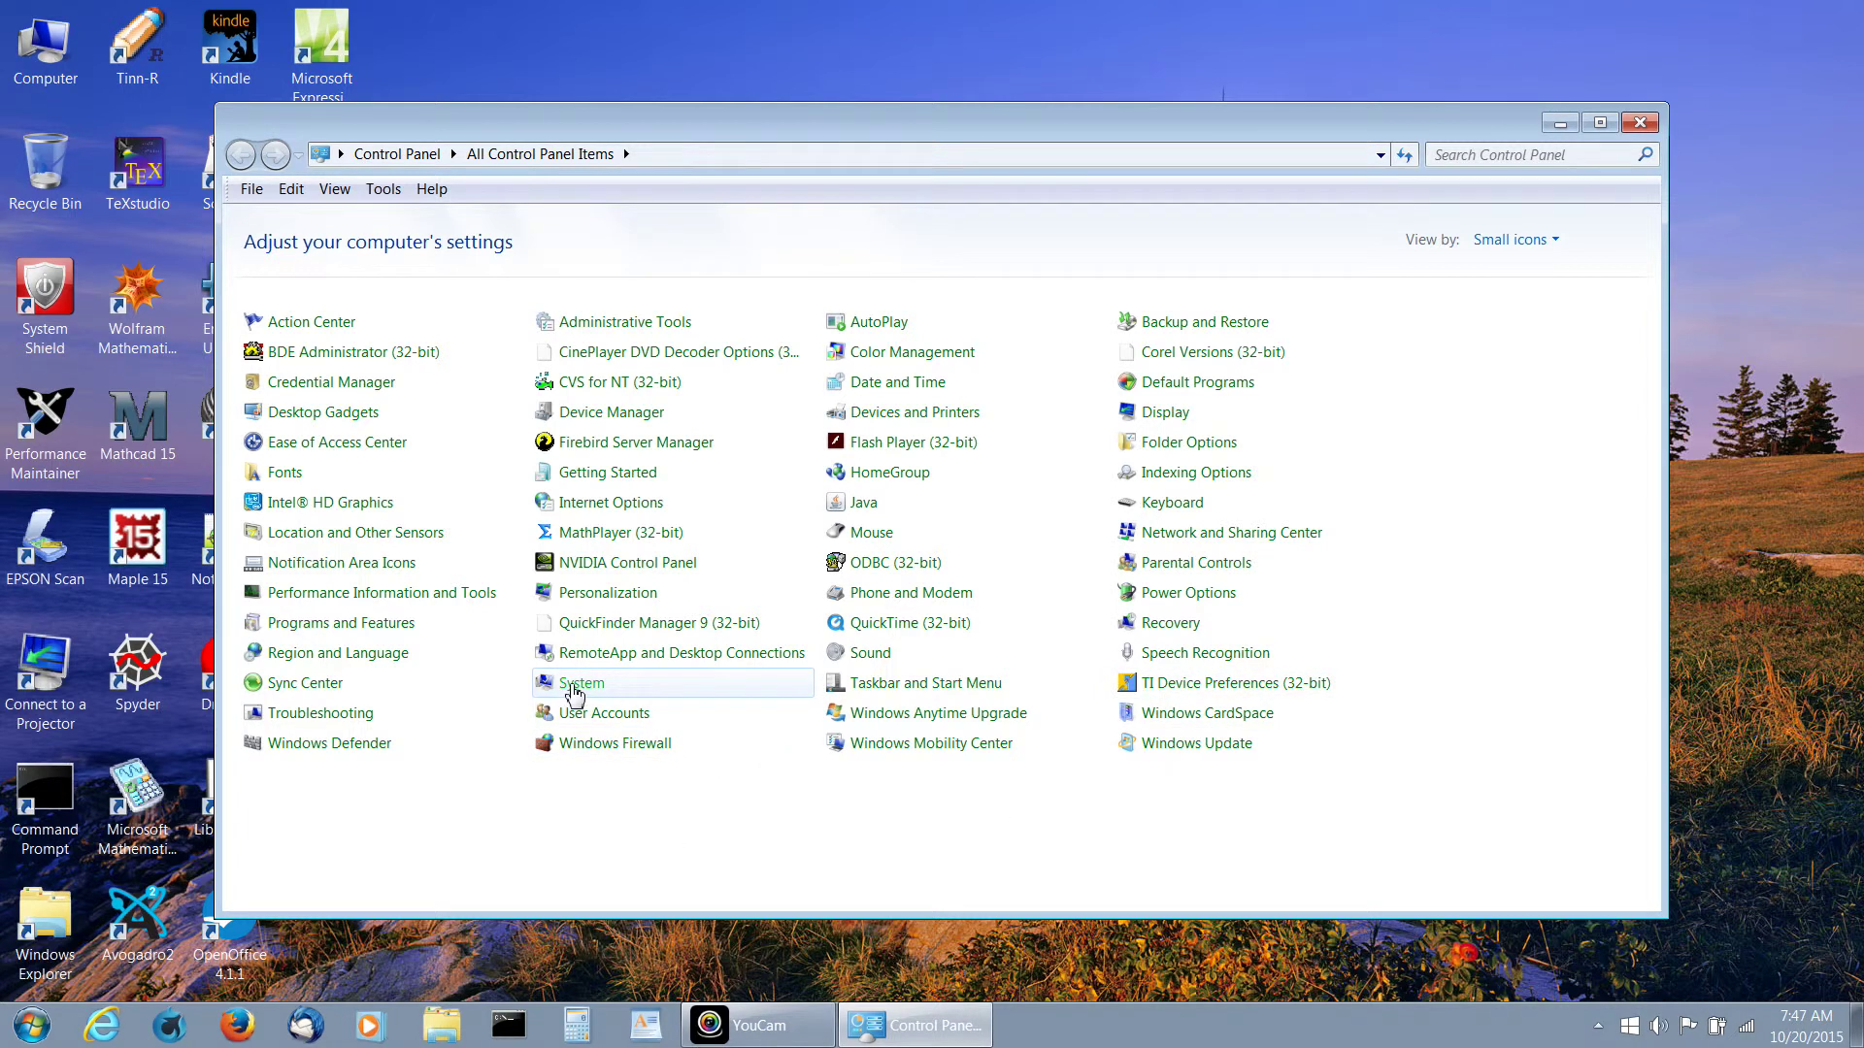
click(574, 692)
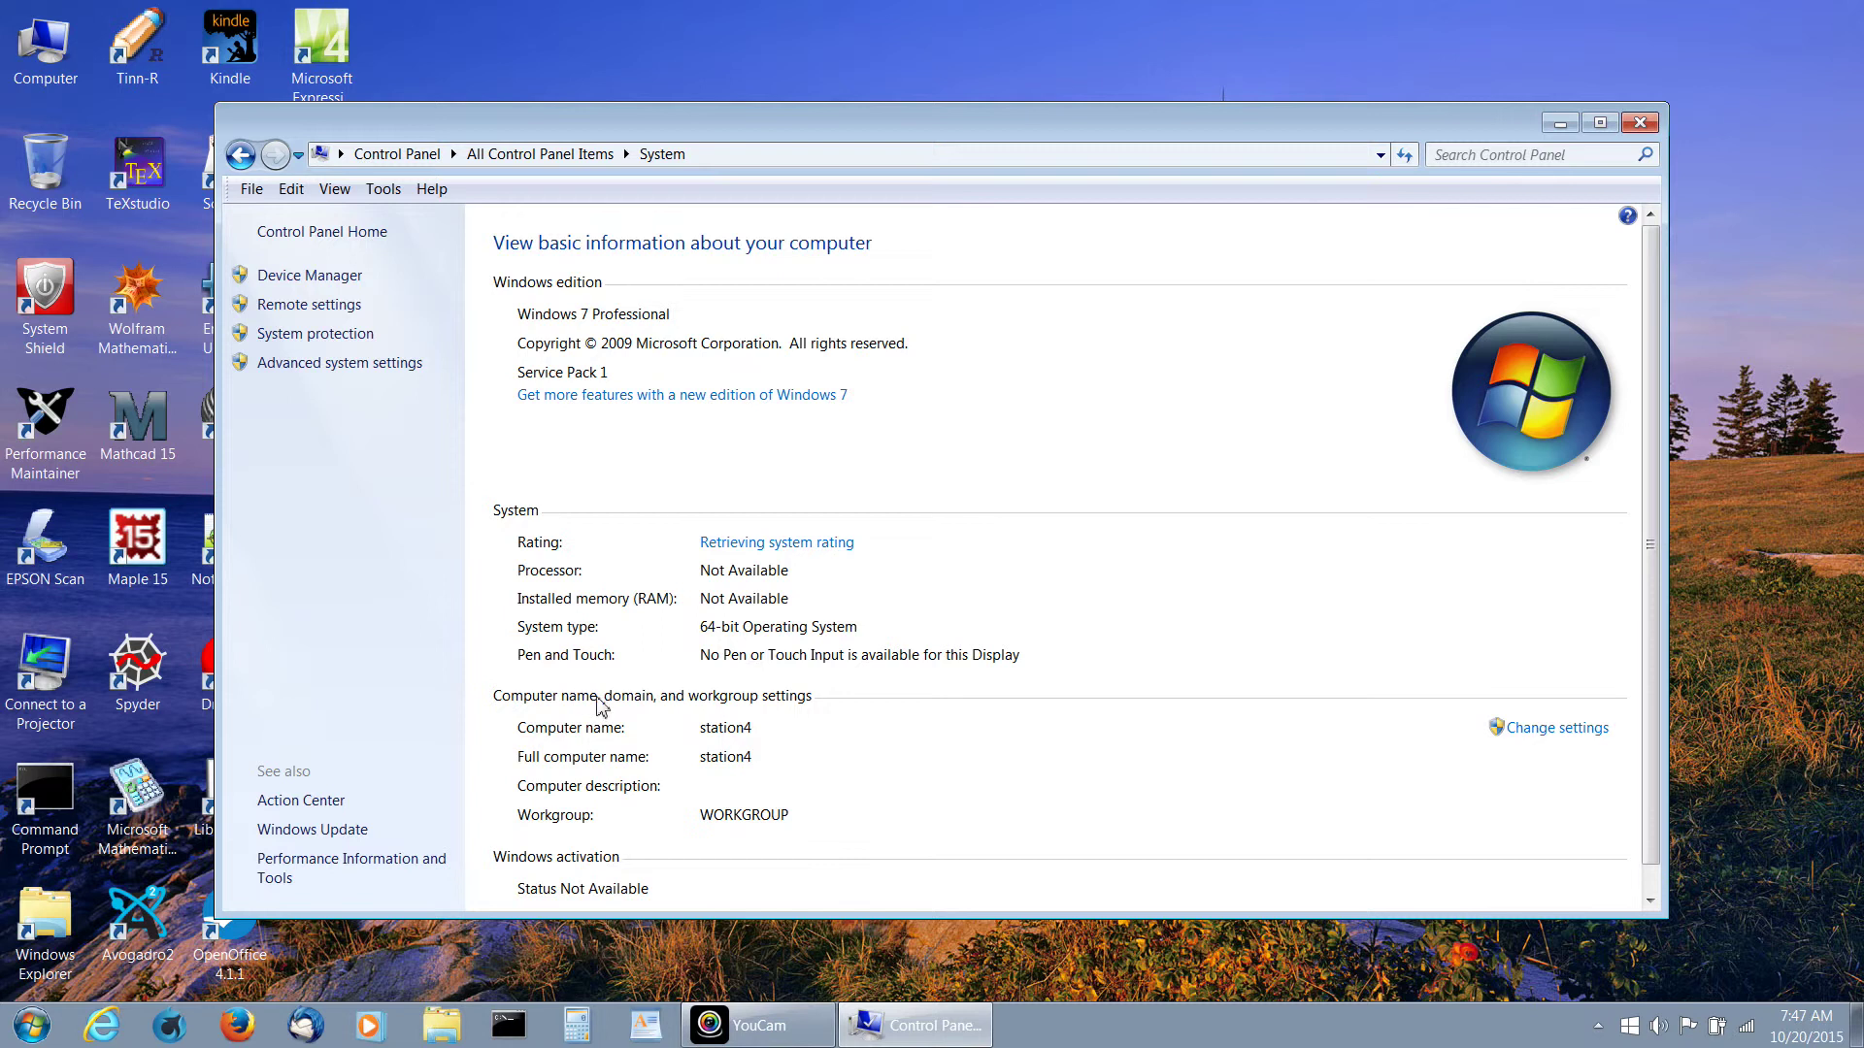
click(336, 367)
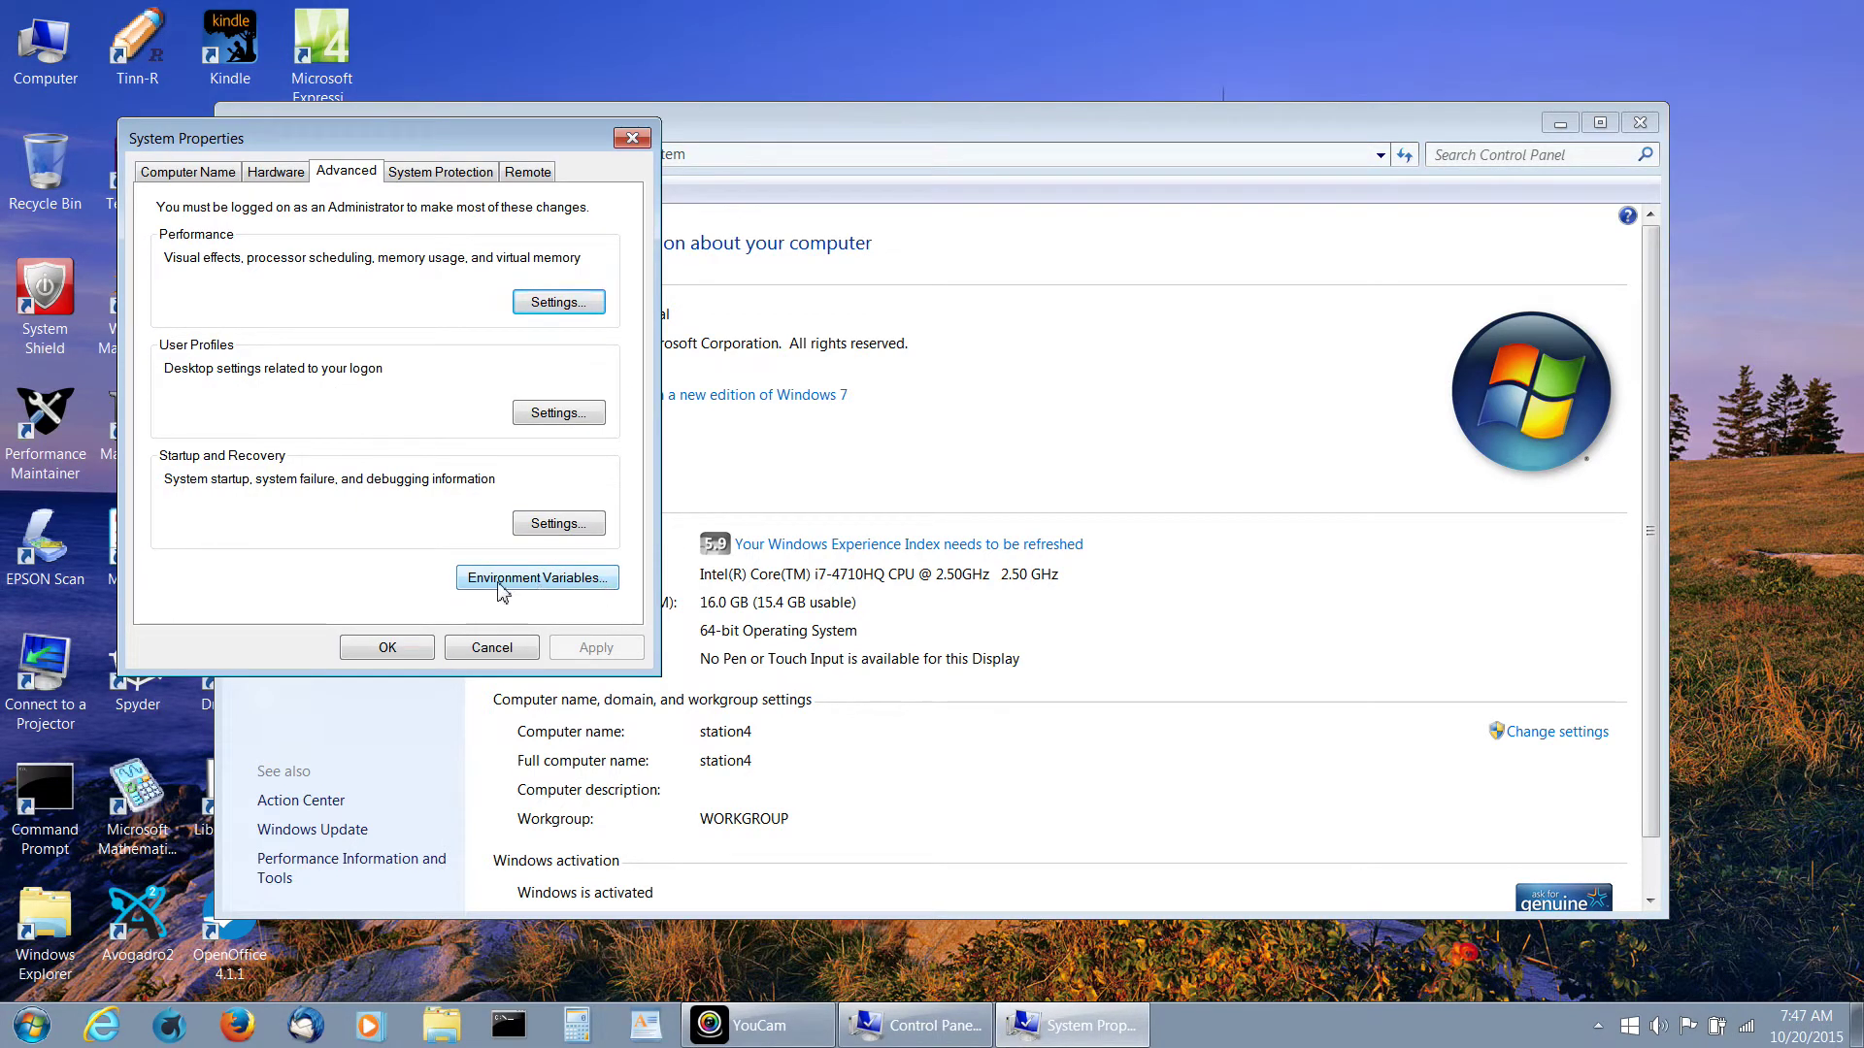
click(555, 581)
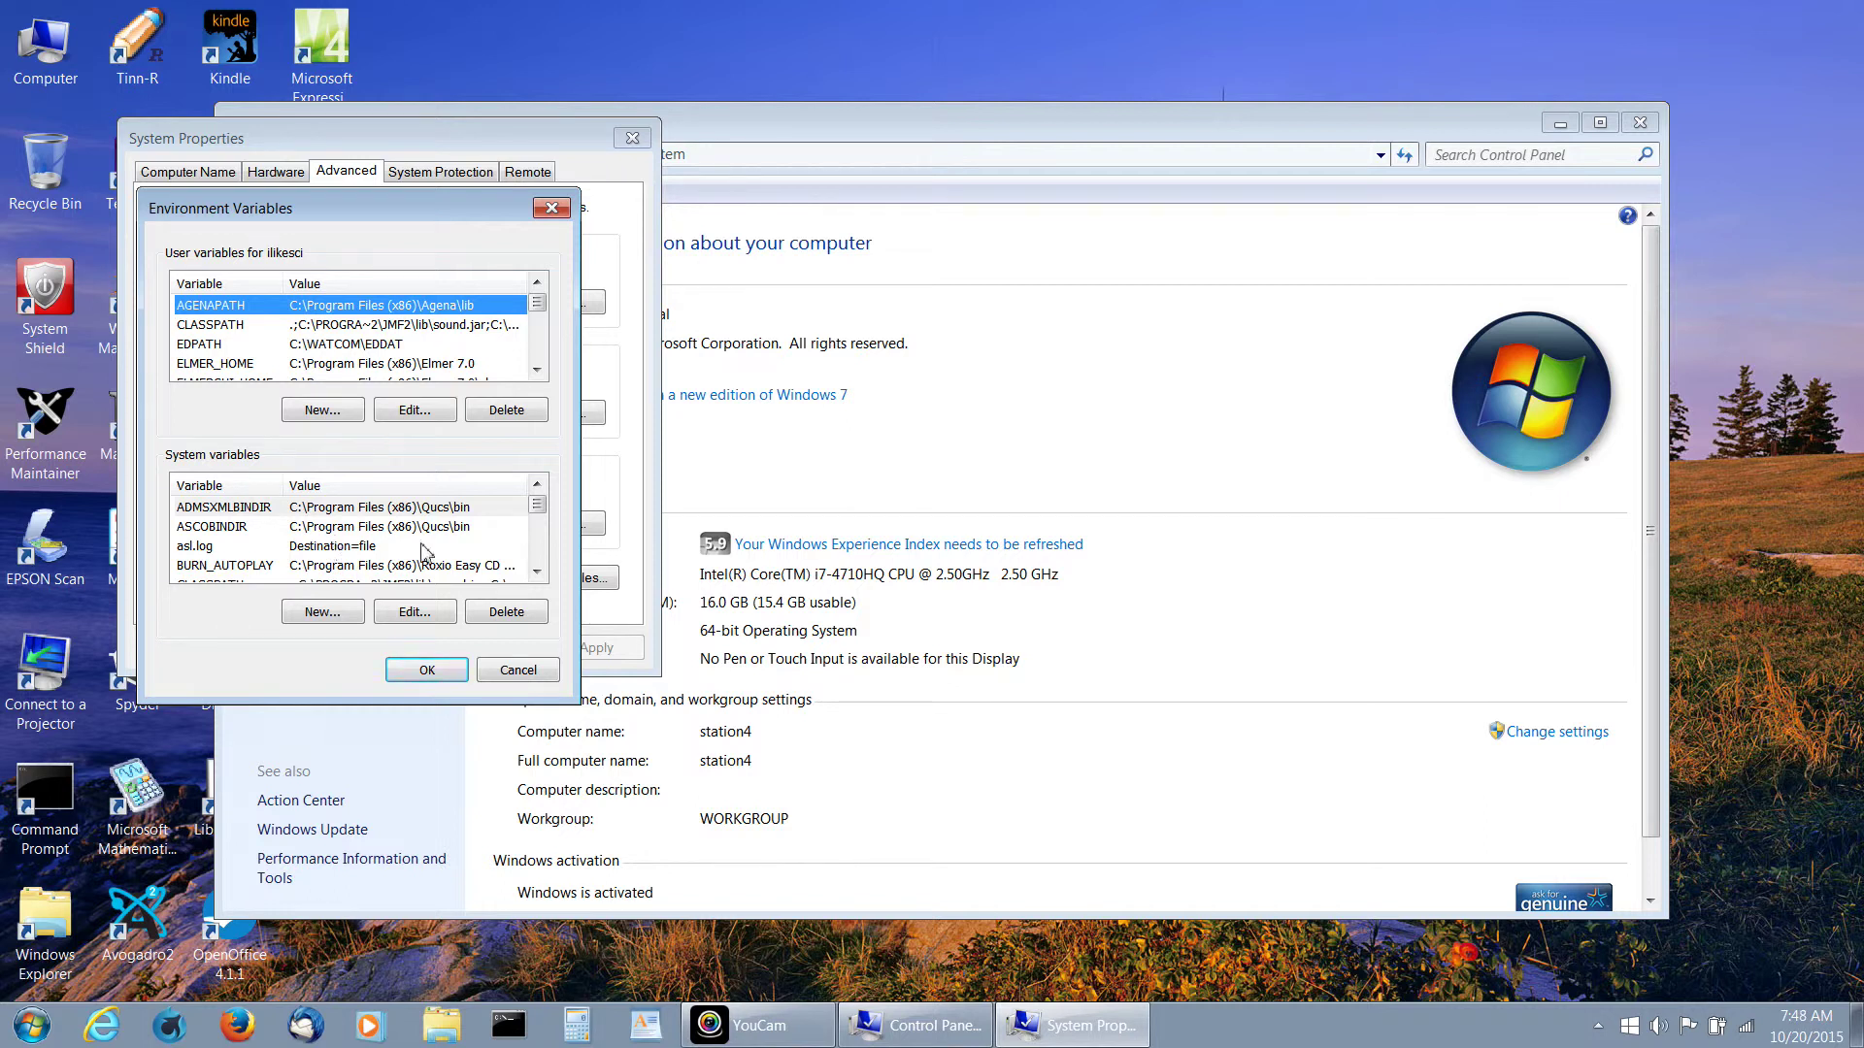
Step: Open the PATH system variable for editing to examine its value, and cancel without changing it
click(537, 571)
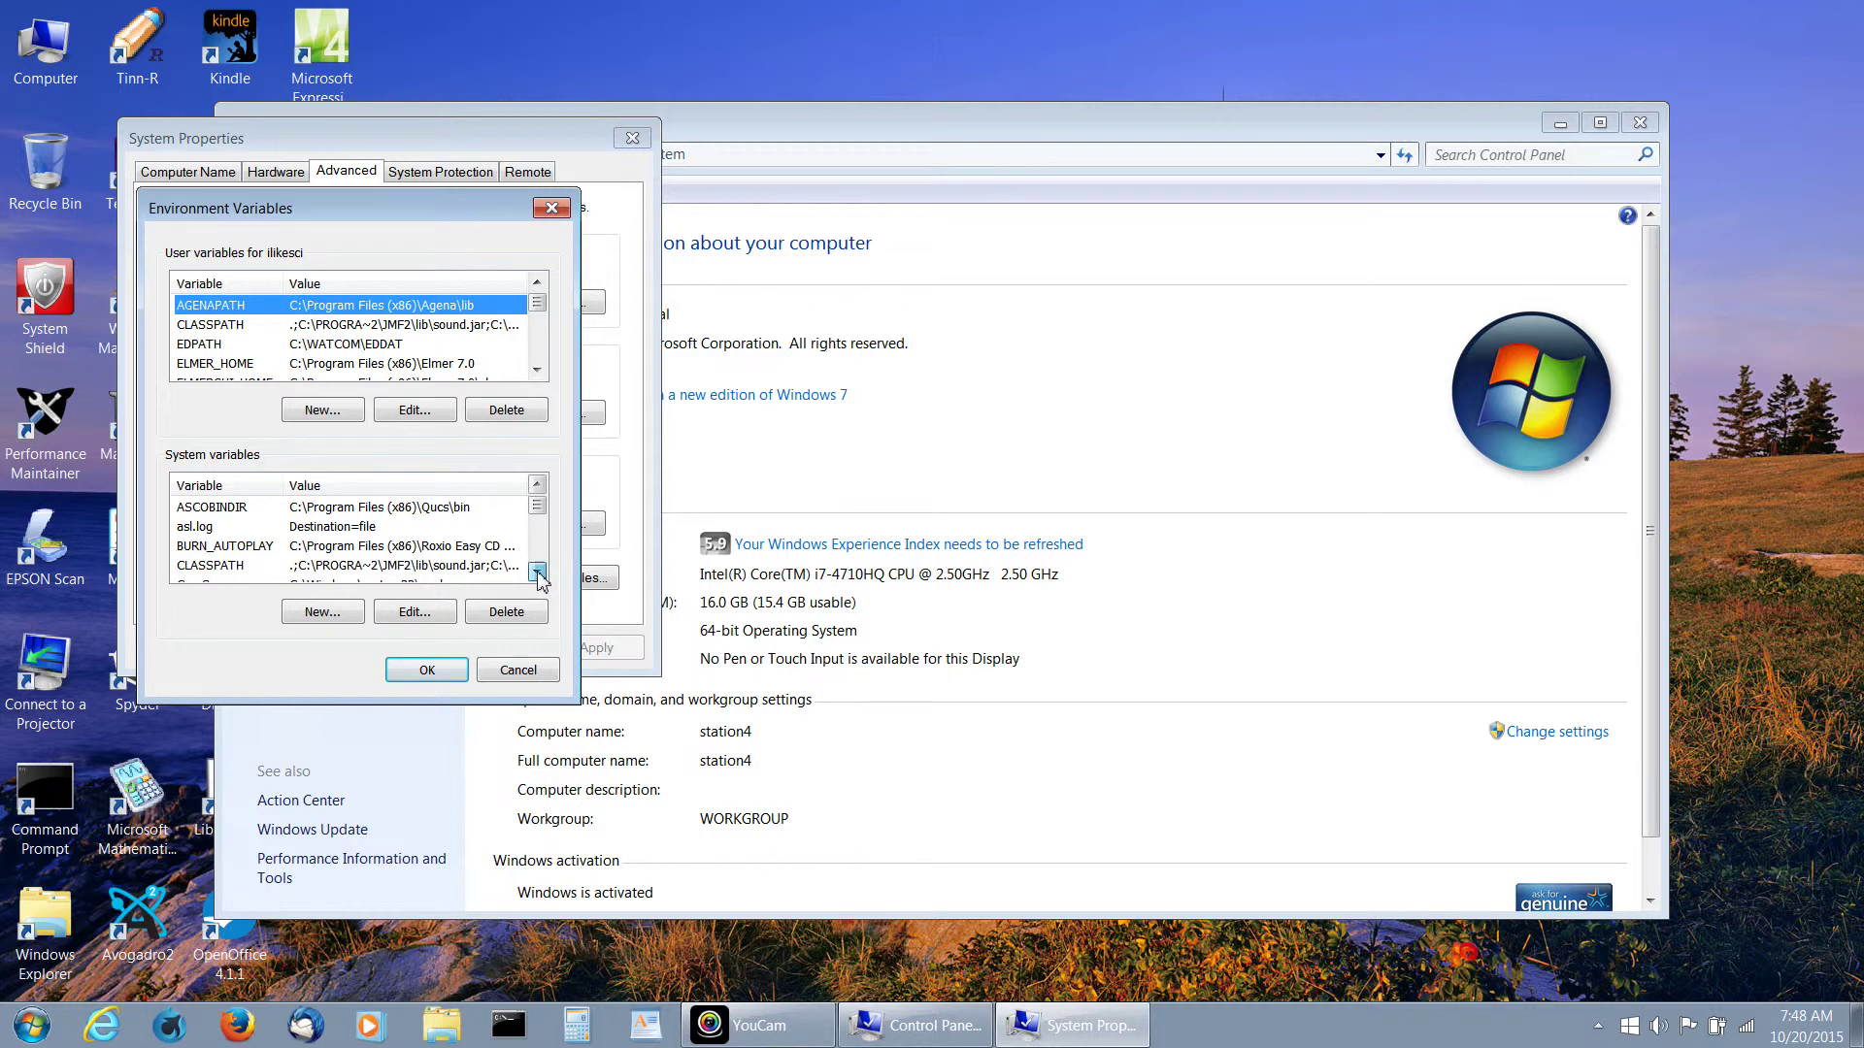
click(537, 572)
click(537, 572)
click(536, 572)
click(537, 571)
click(537, 572)
click(537, 572)
click(536, 572)
click(536, 571)
click(537, 571)
click(536, 572)
click(537, 572)
click(537, 571)
click(537, 571)
click(537, 572)
click(536, 571)
click(537, 572)
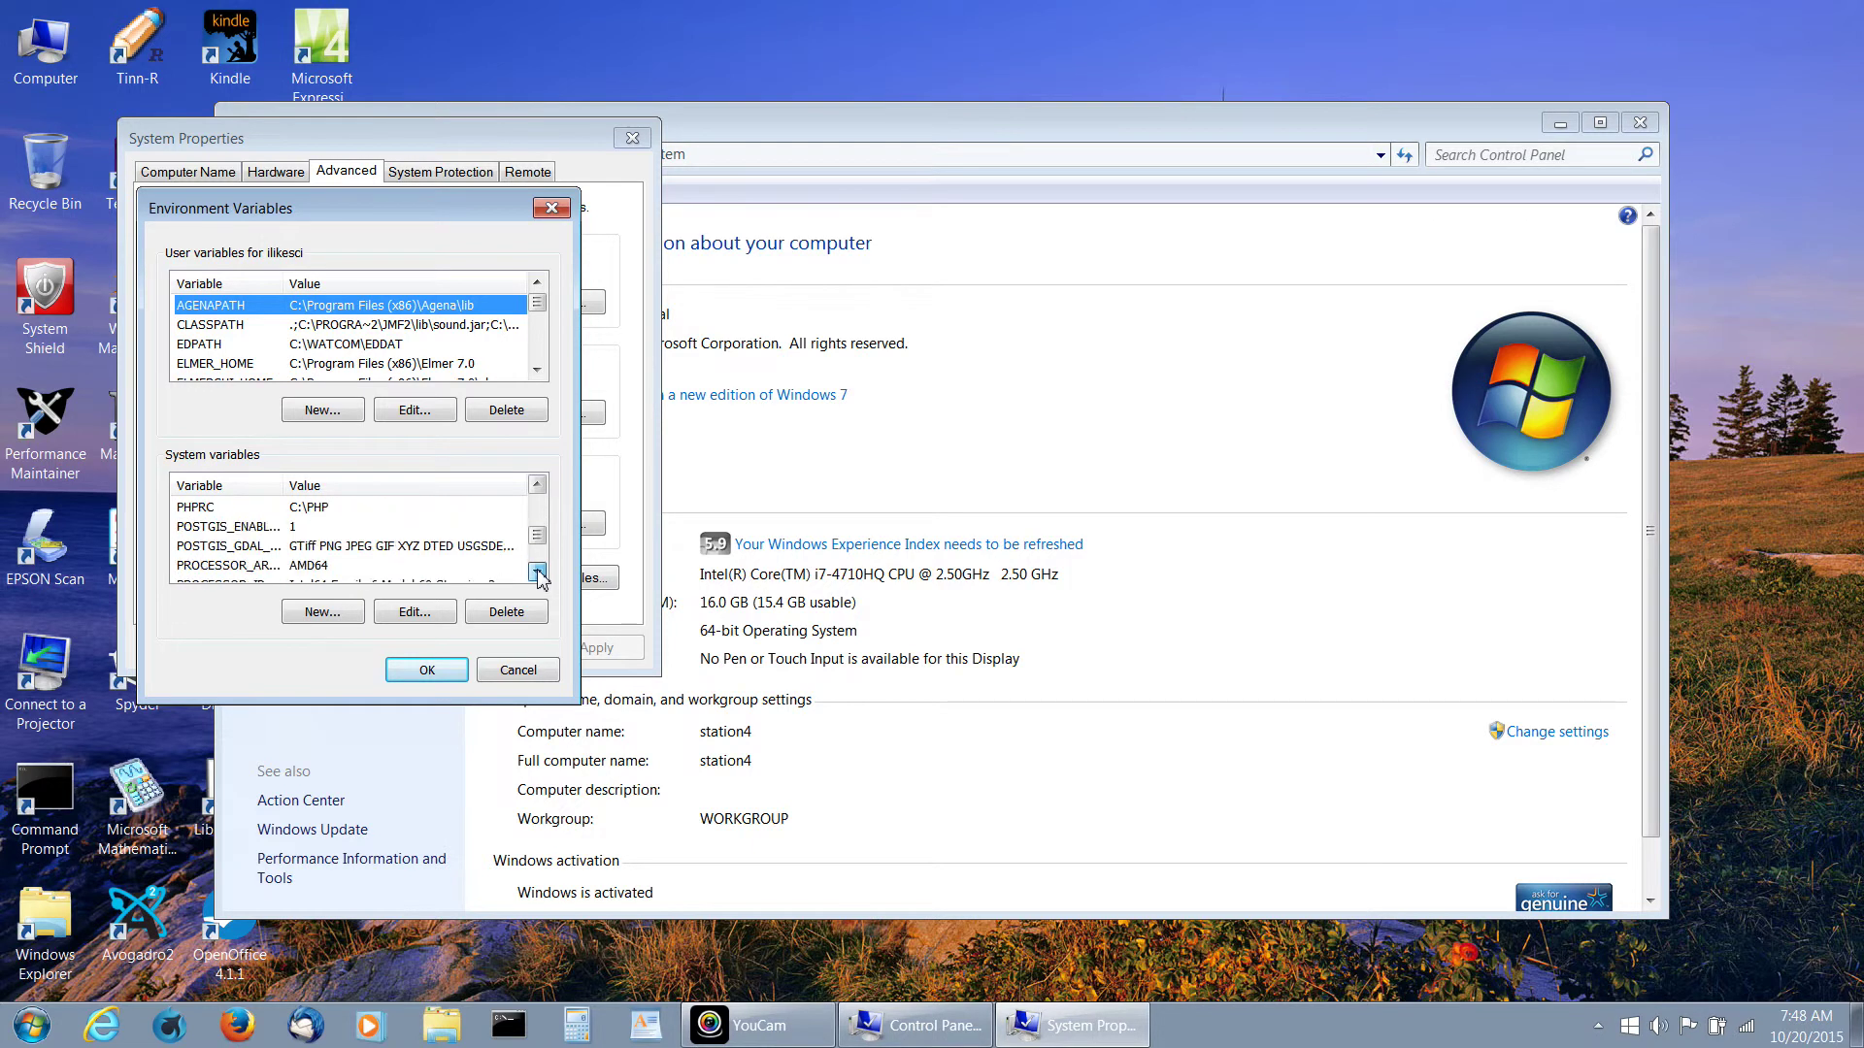
click(536, 483)
click(537, 483)
click(537, 484)
click(537, 484)
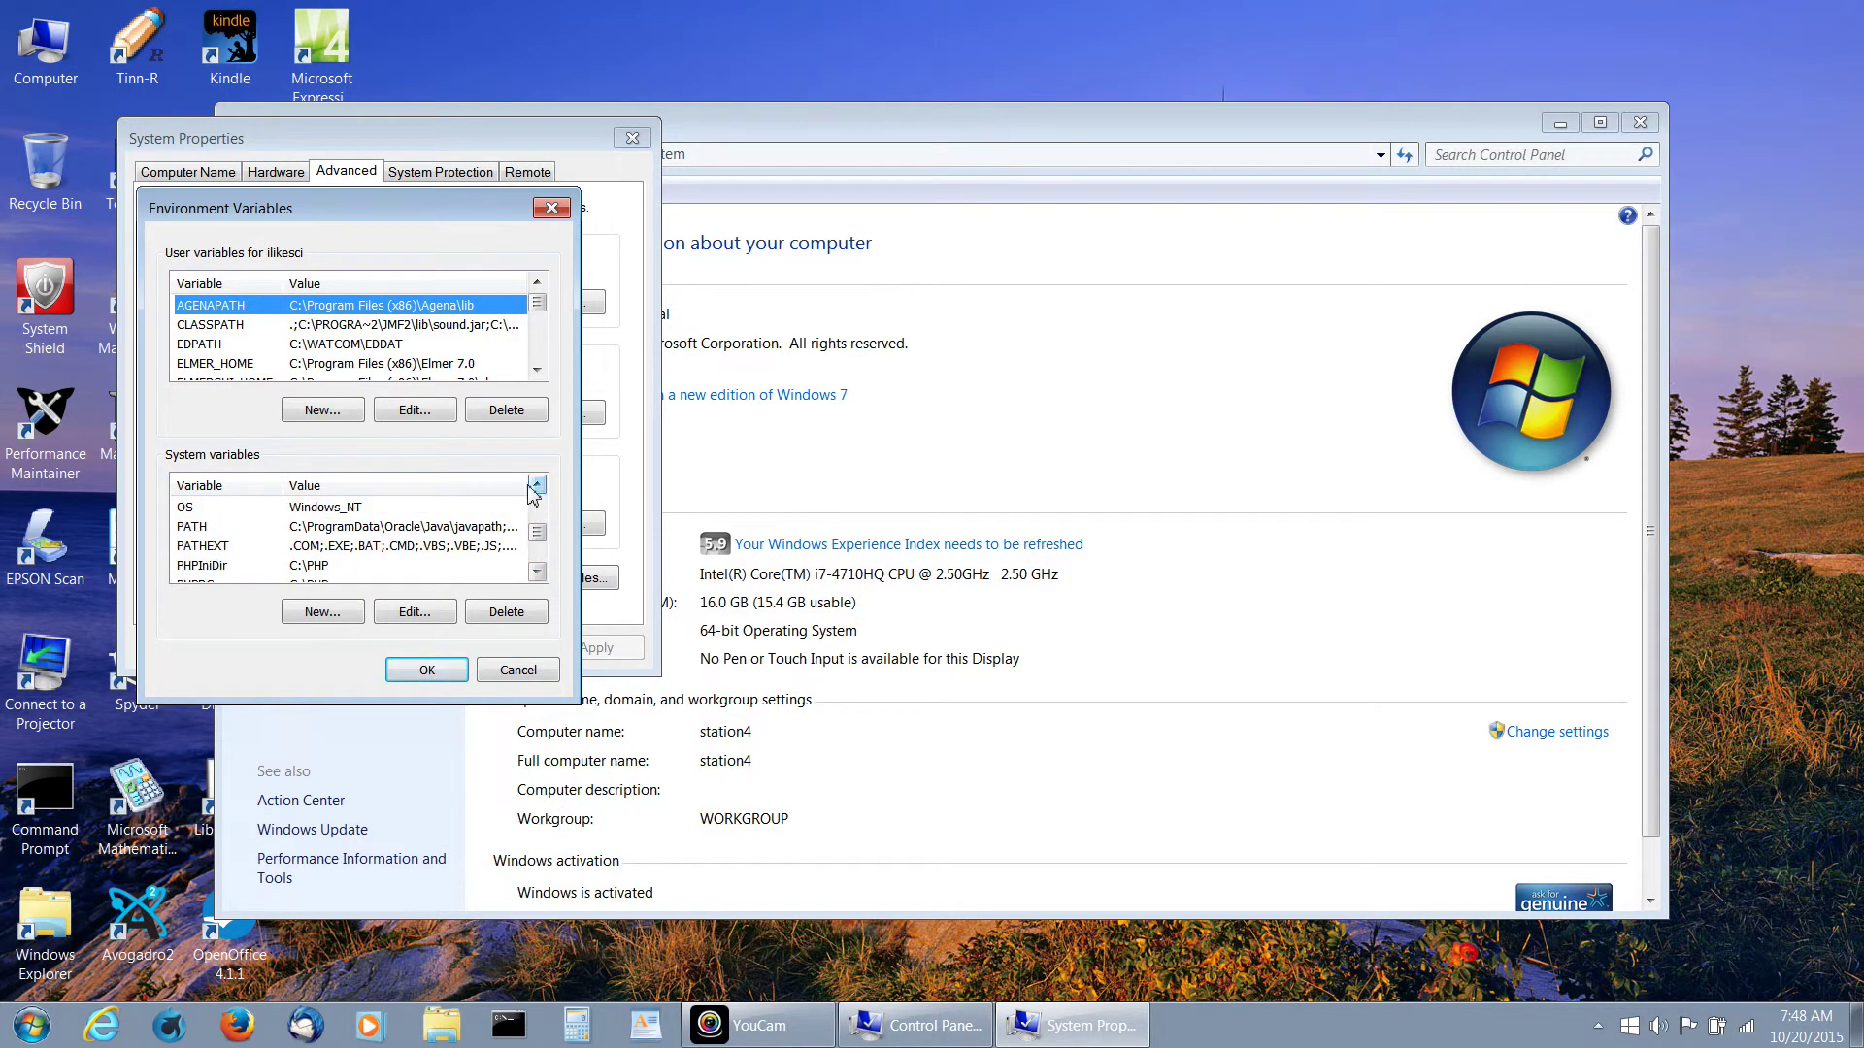
click(353, 529)
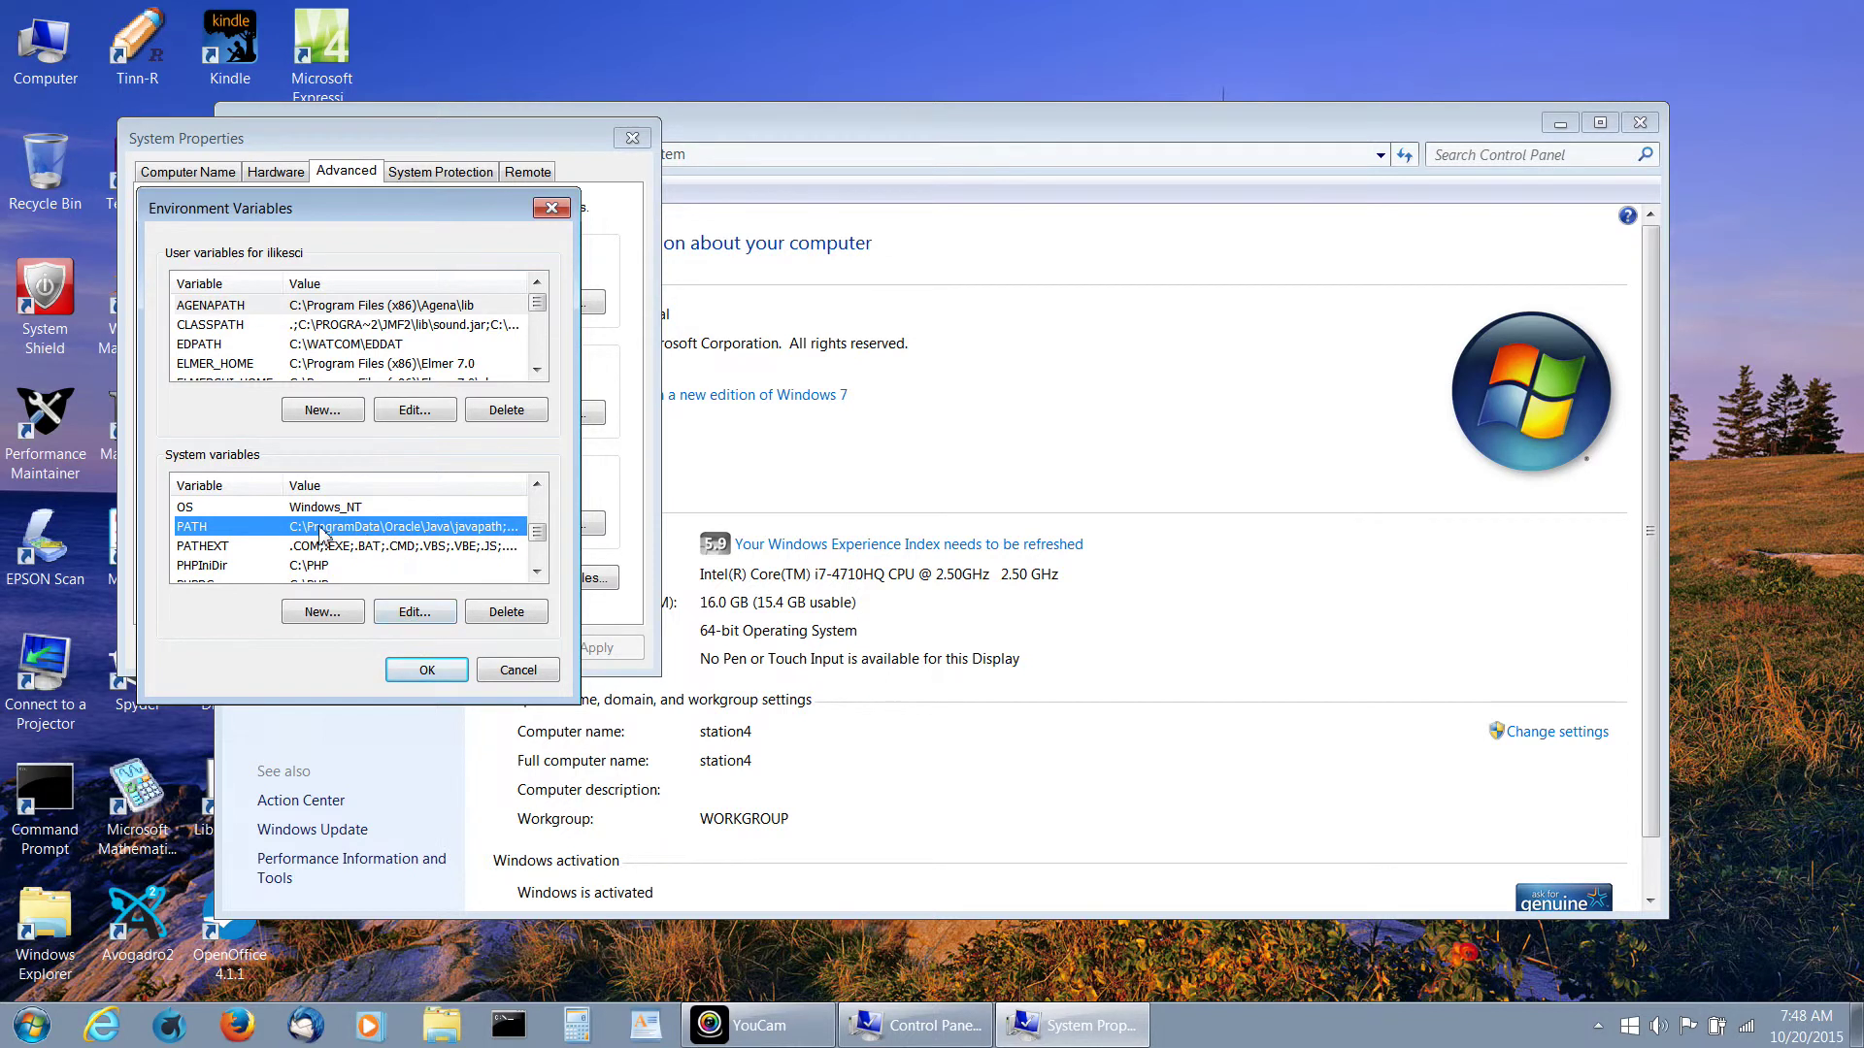
click(413, 615)
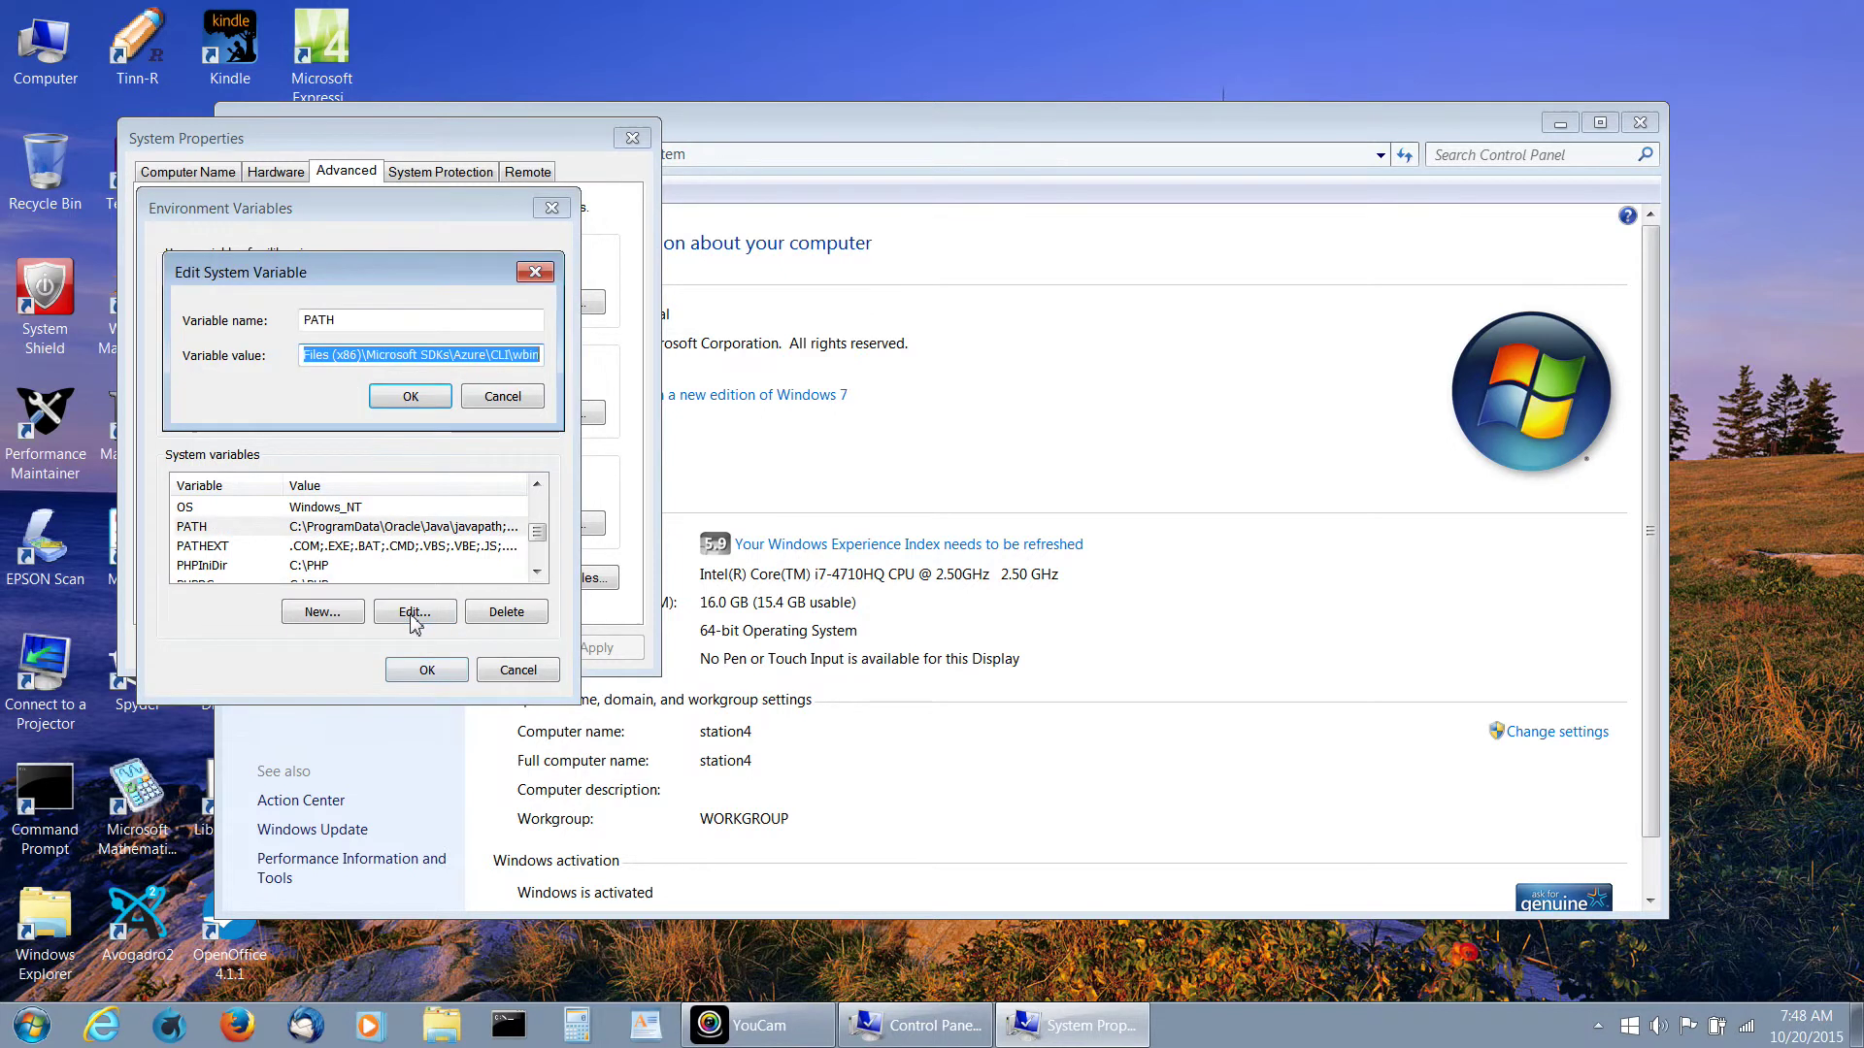
click(471, 357)
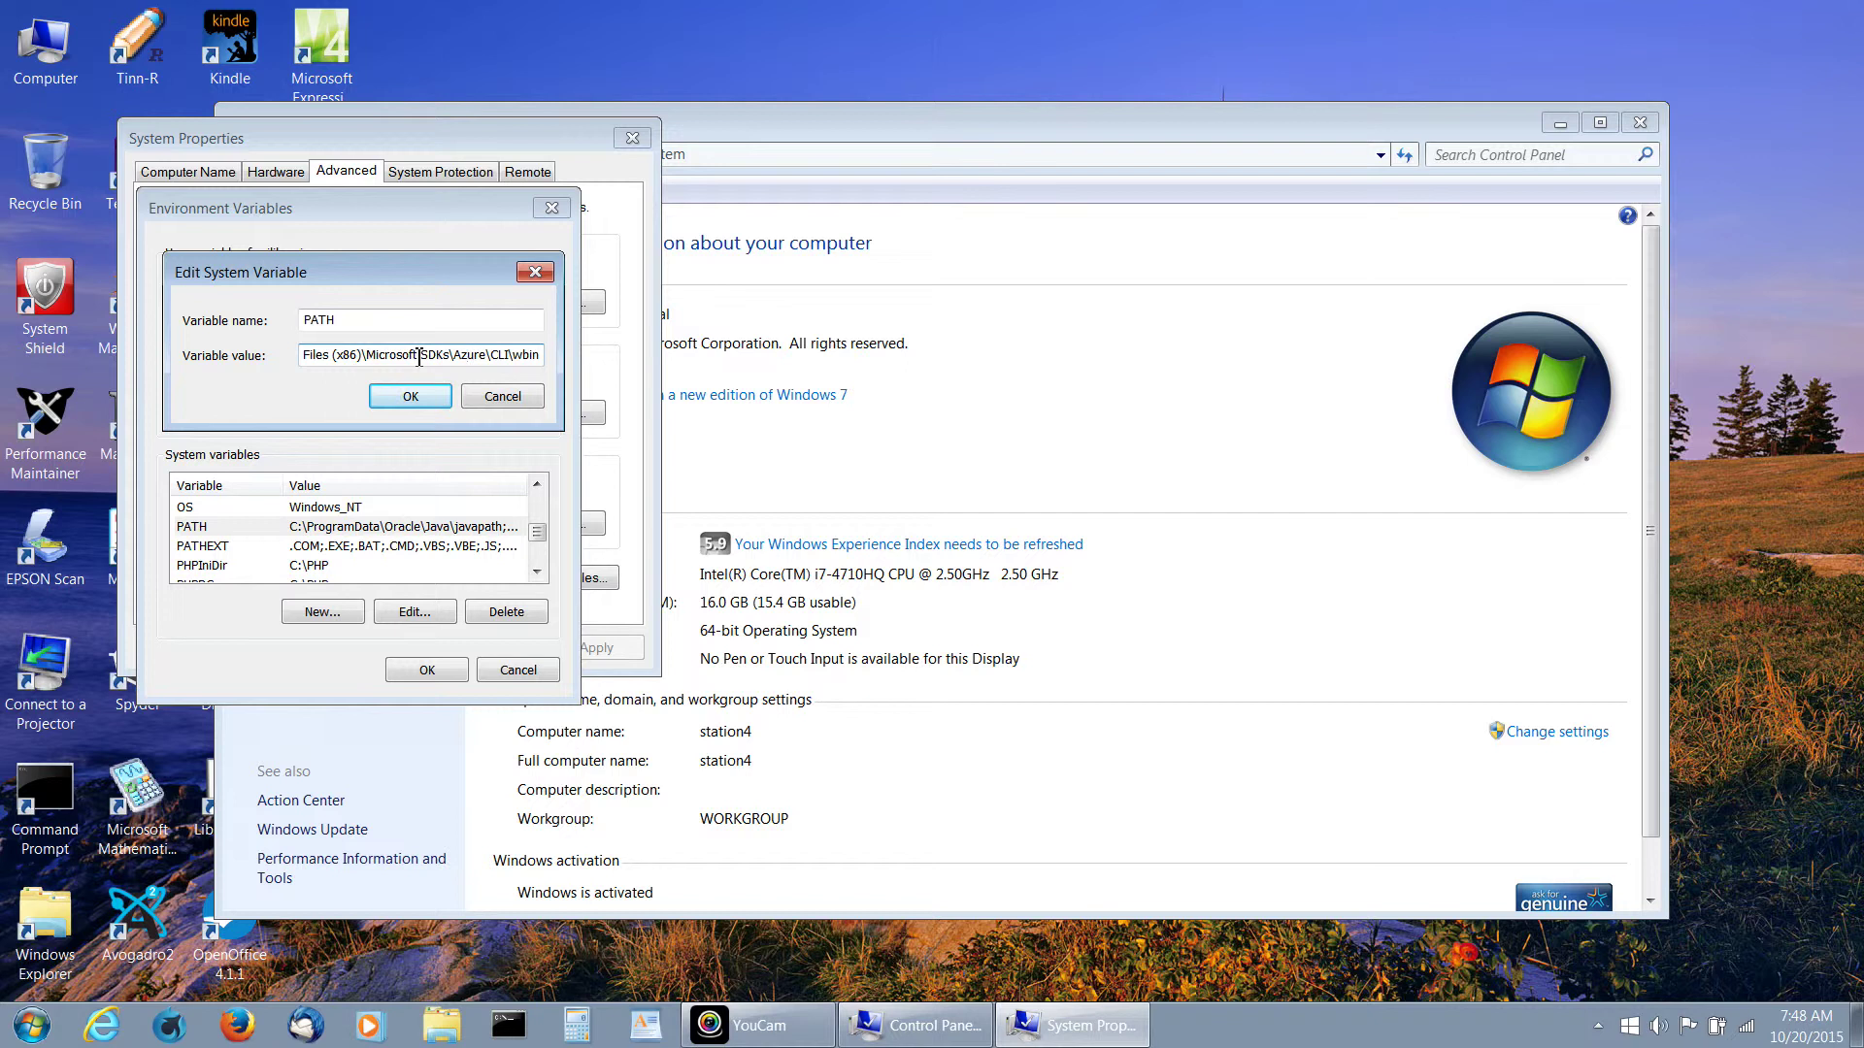
click(501, 400)
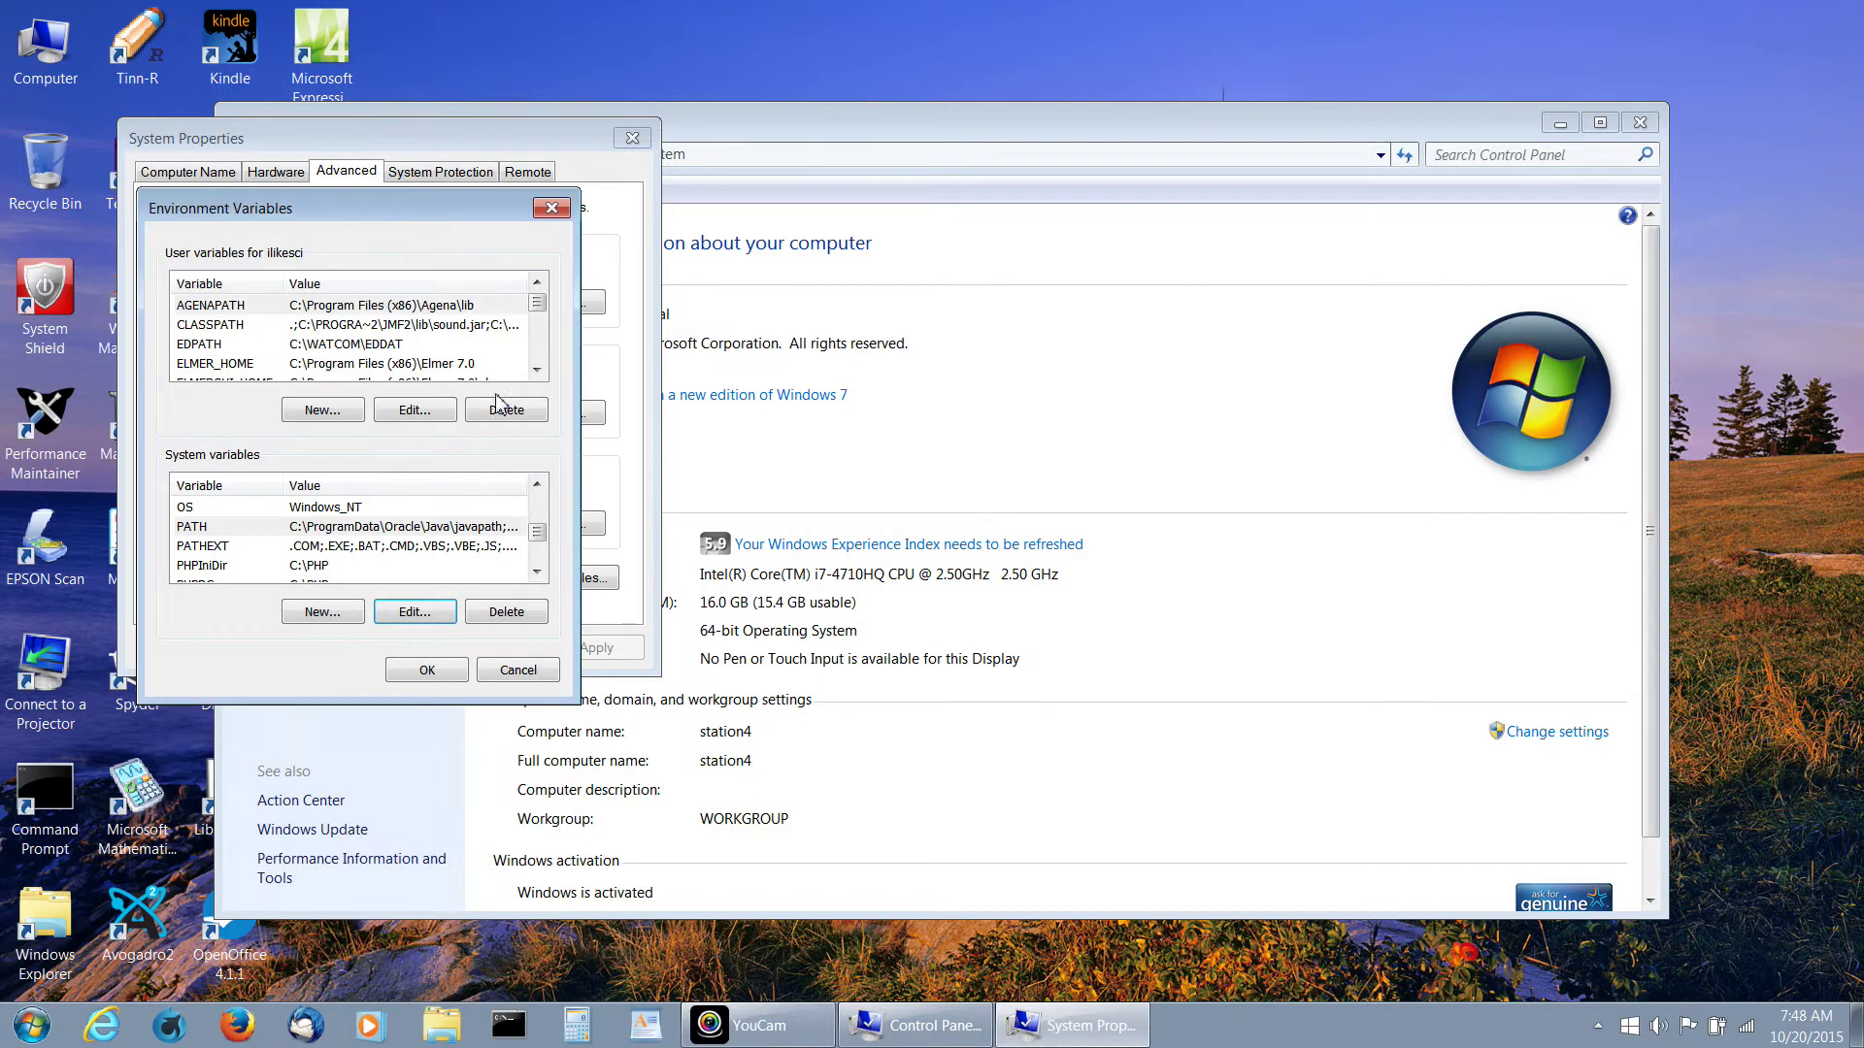
Step: Locate and select the GNUPLOT_LIB entry among the system variables
click(518, 670)
click(536, 485)
click(537, 486)
click(537, 485)
click(537, 485)
click(537, 486)
click(537, 485)
click(536, 485)
click(537, 485)
click(537, 485)
click(537, 485)
click(537, 485)
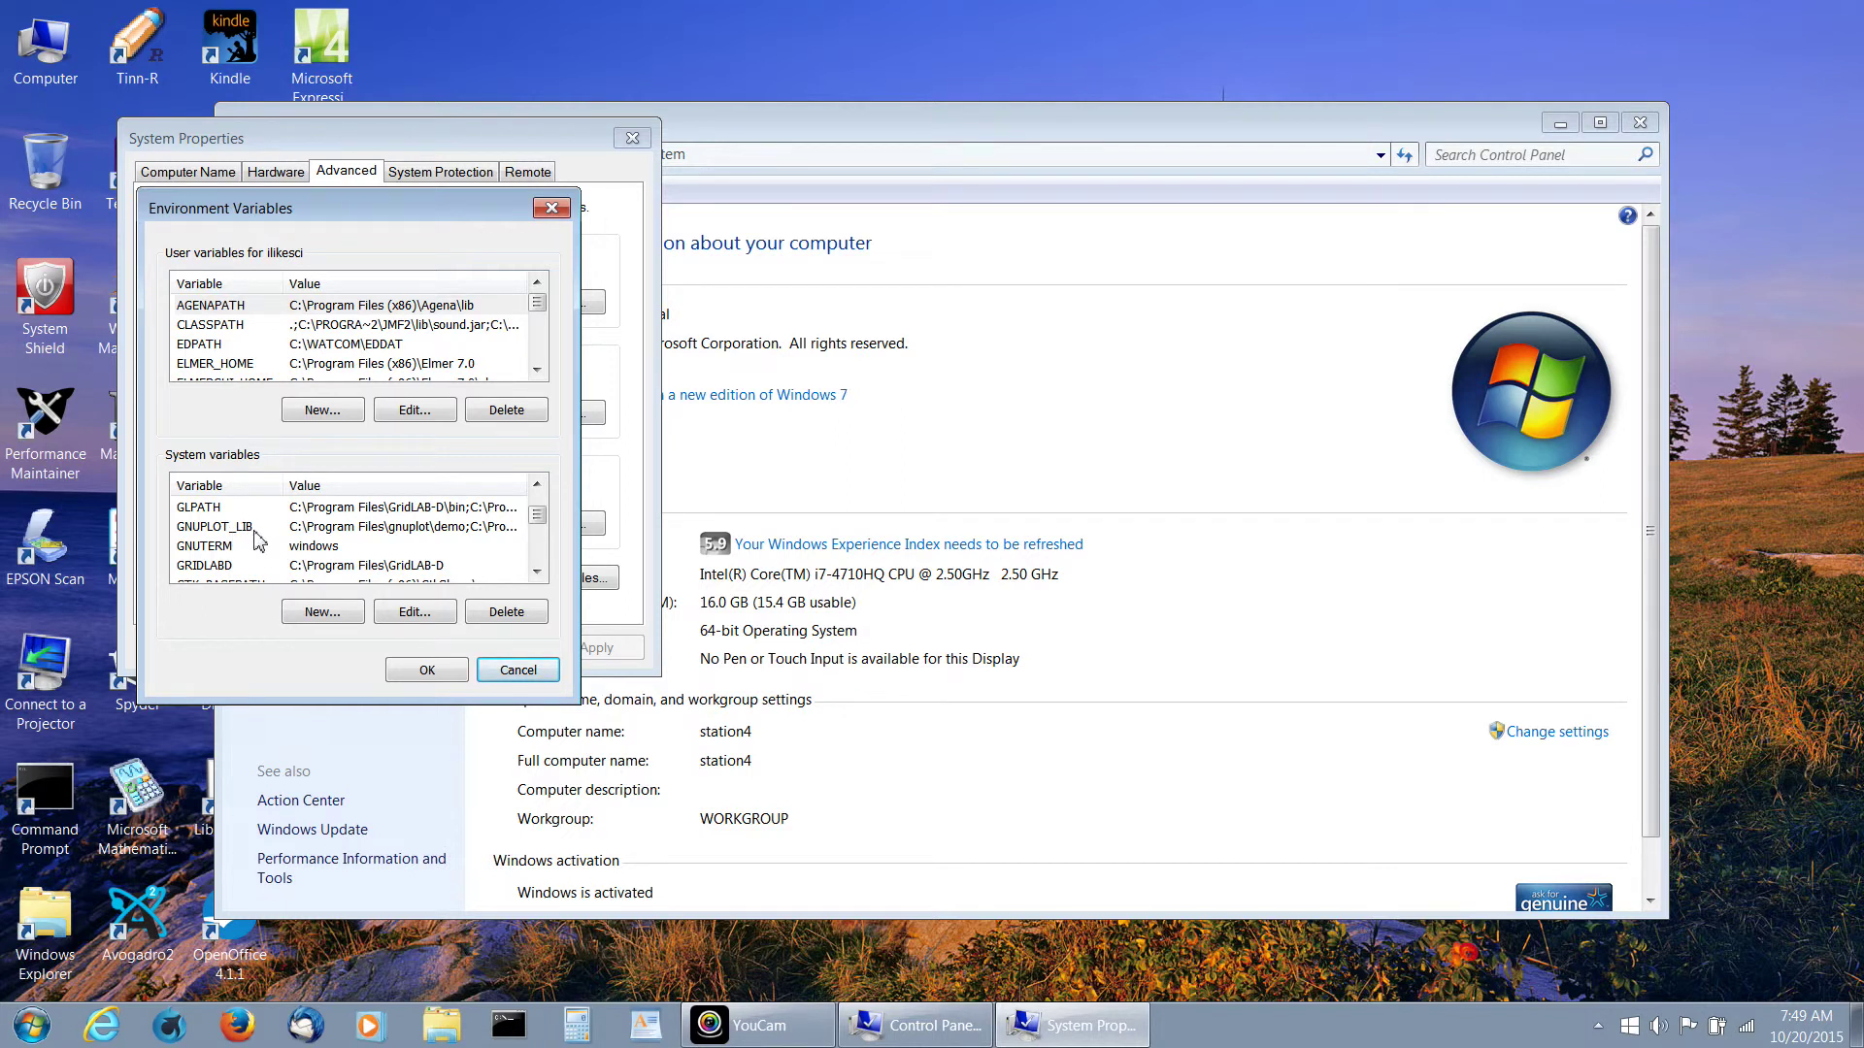
click(401, 529)
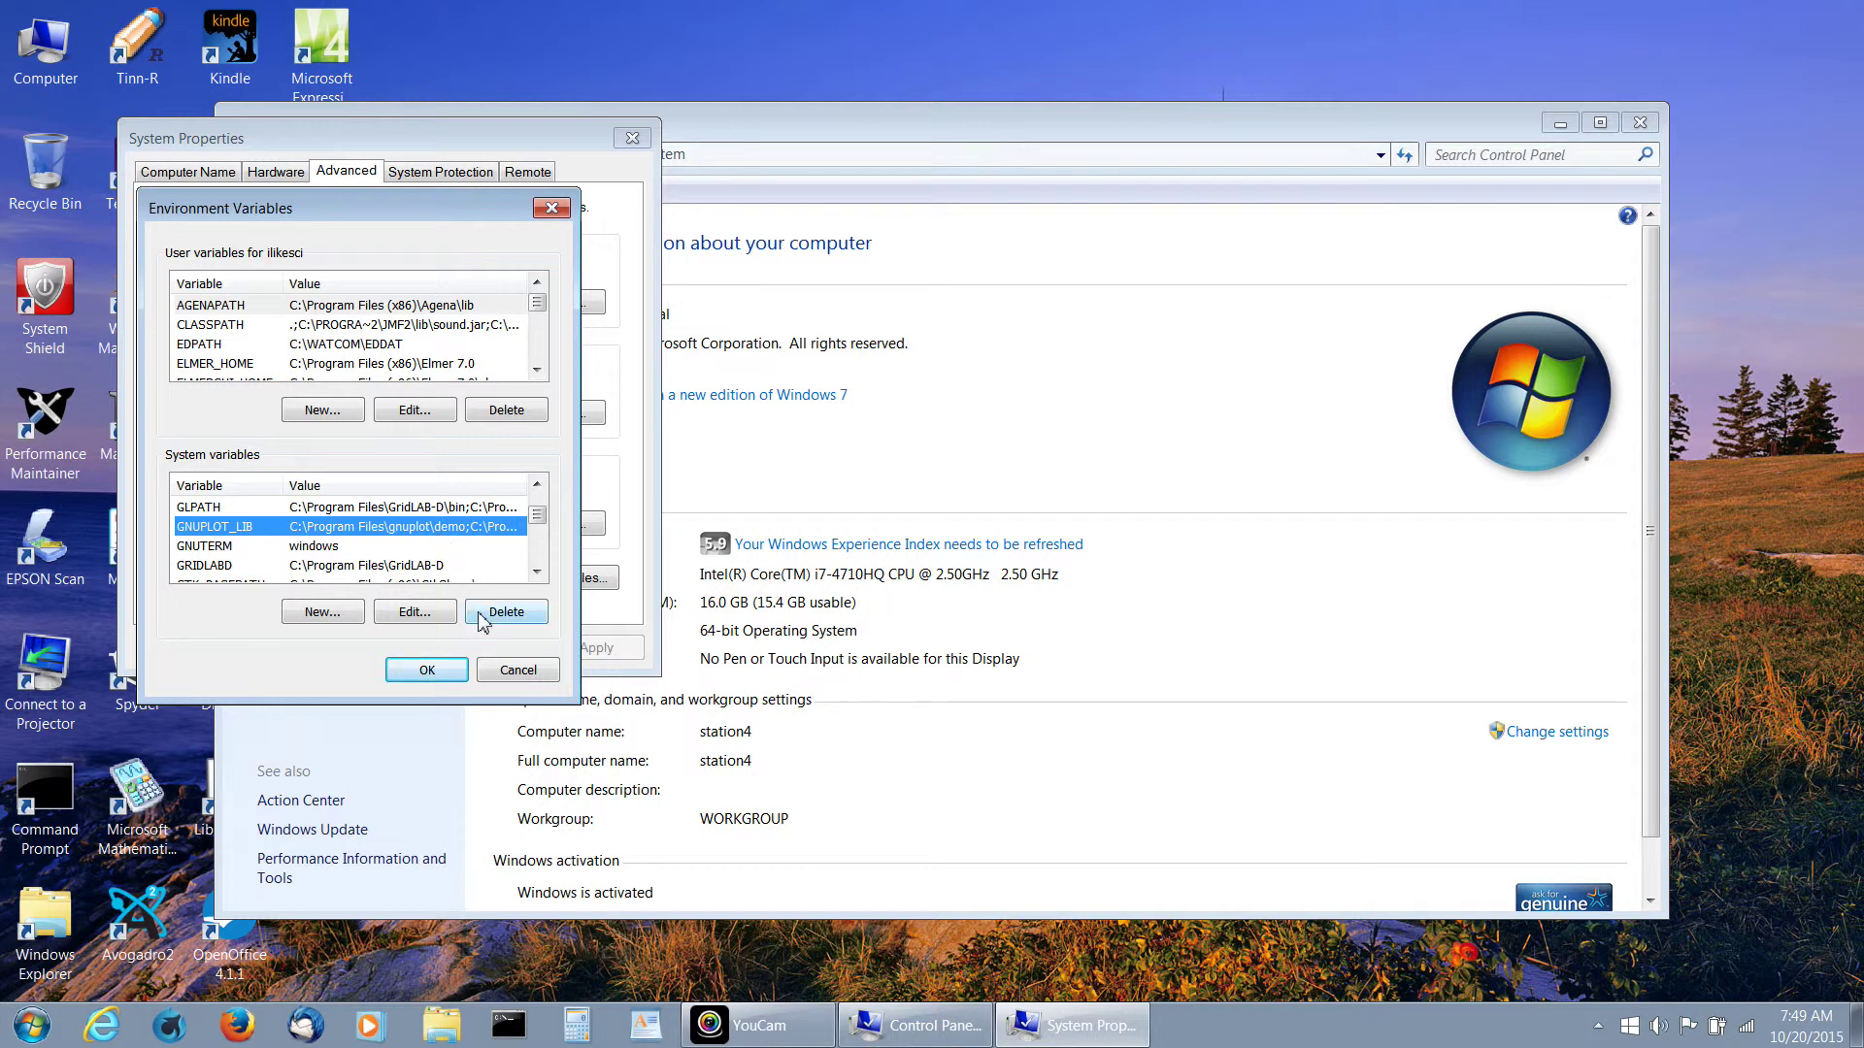
Step: Cancel the Environment Variables and System Properties dialogs without changes and close the System window
click(514, 673)
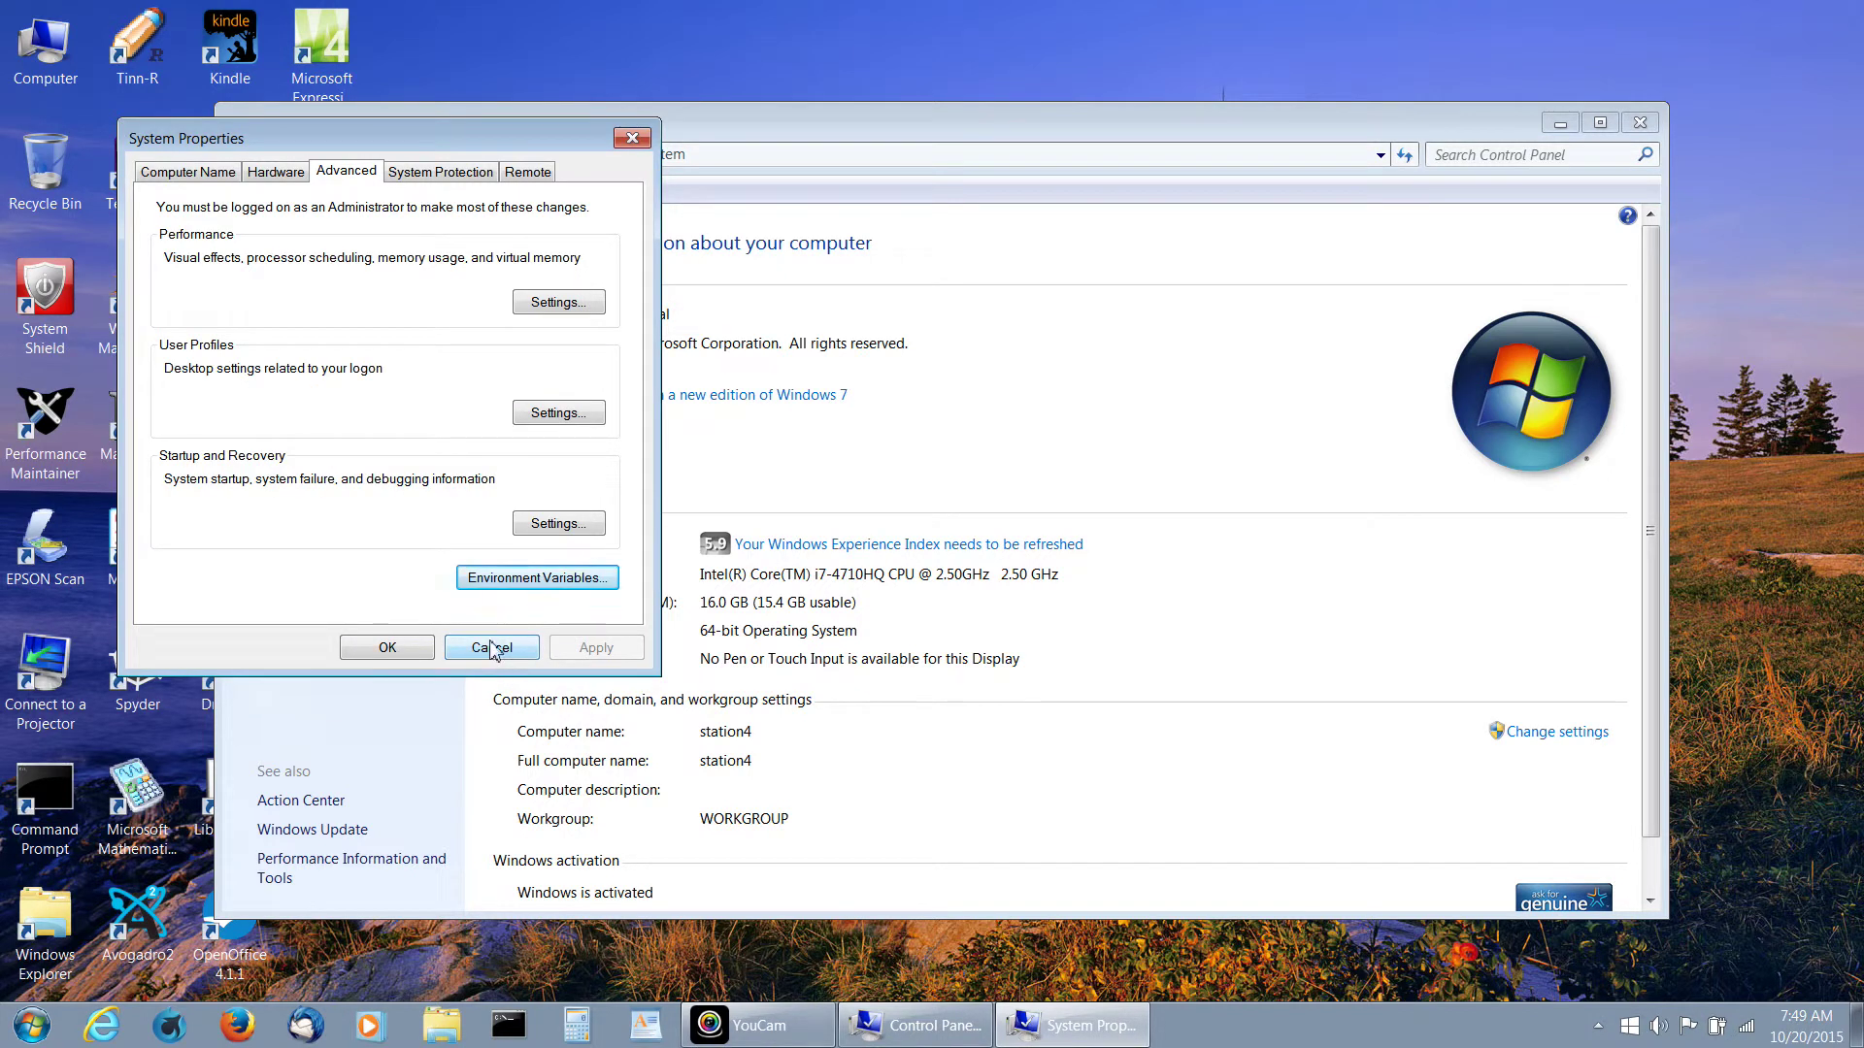
click(492, 647)
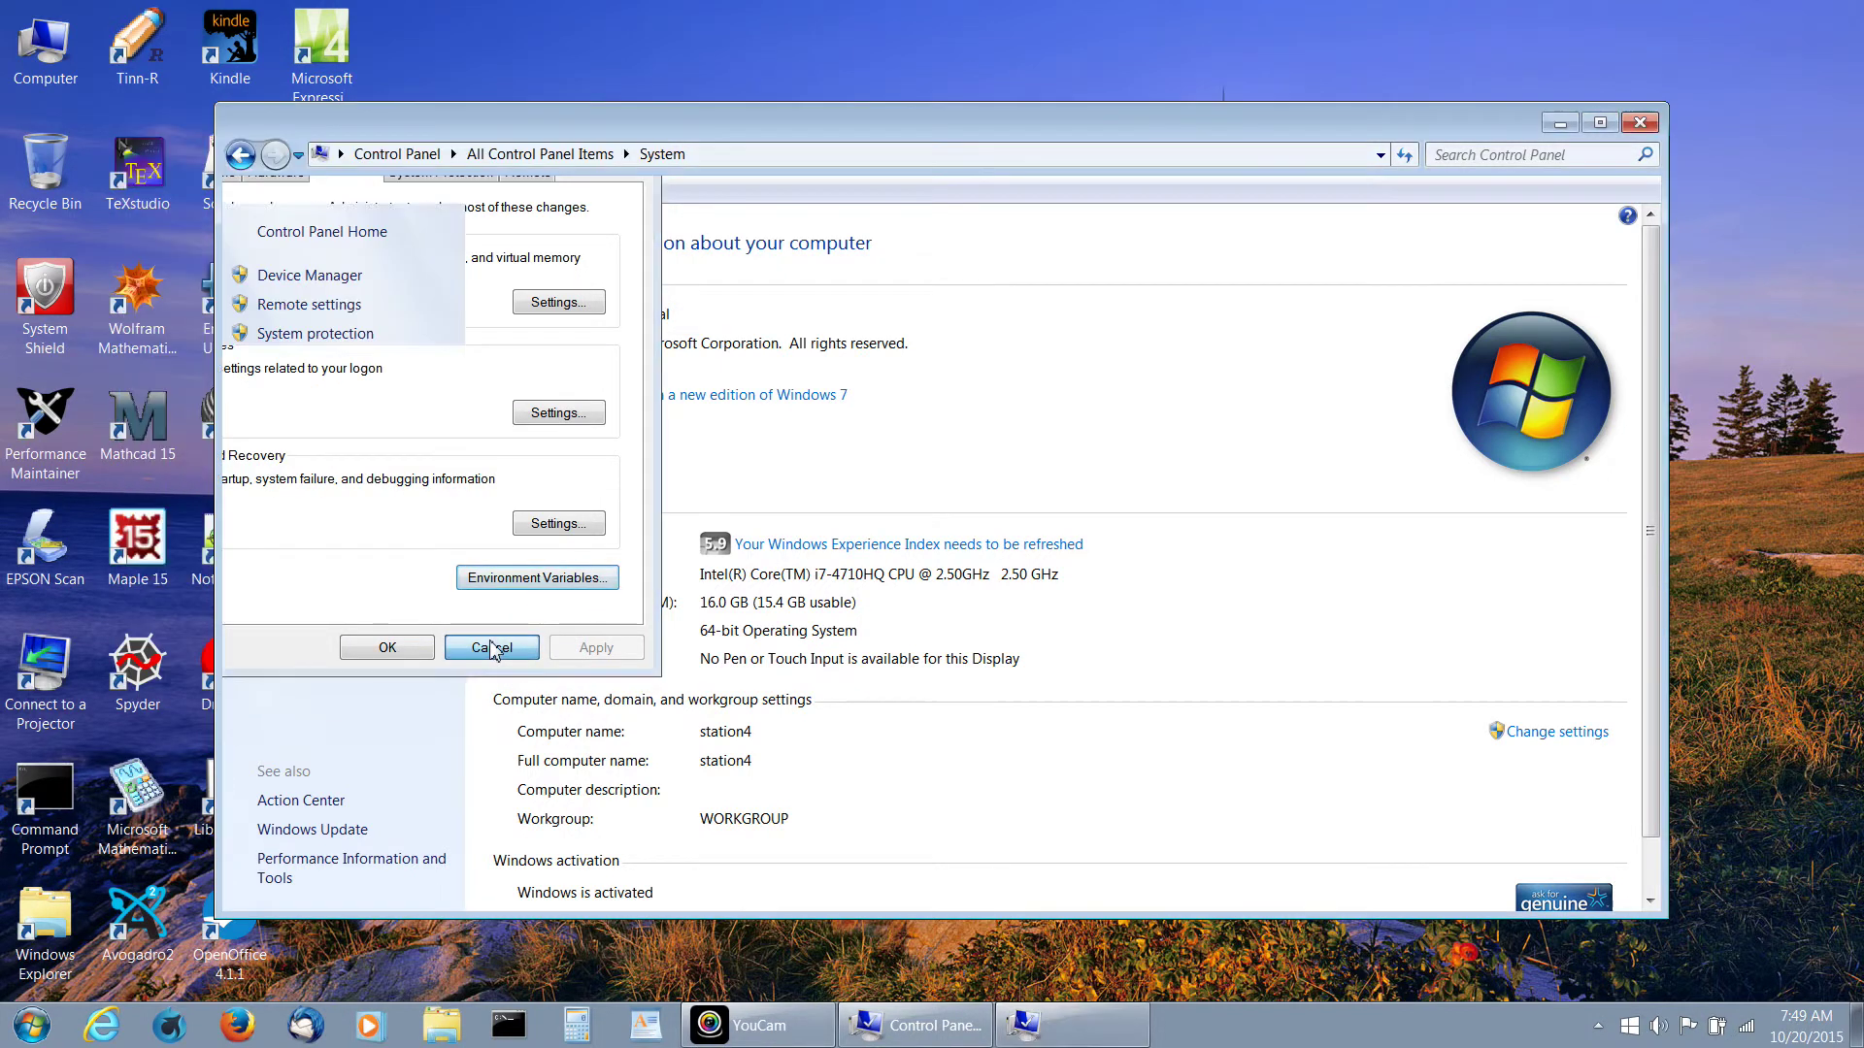
click(1639, 123)
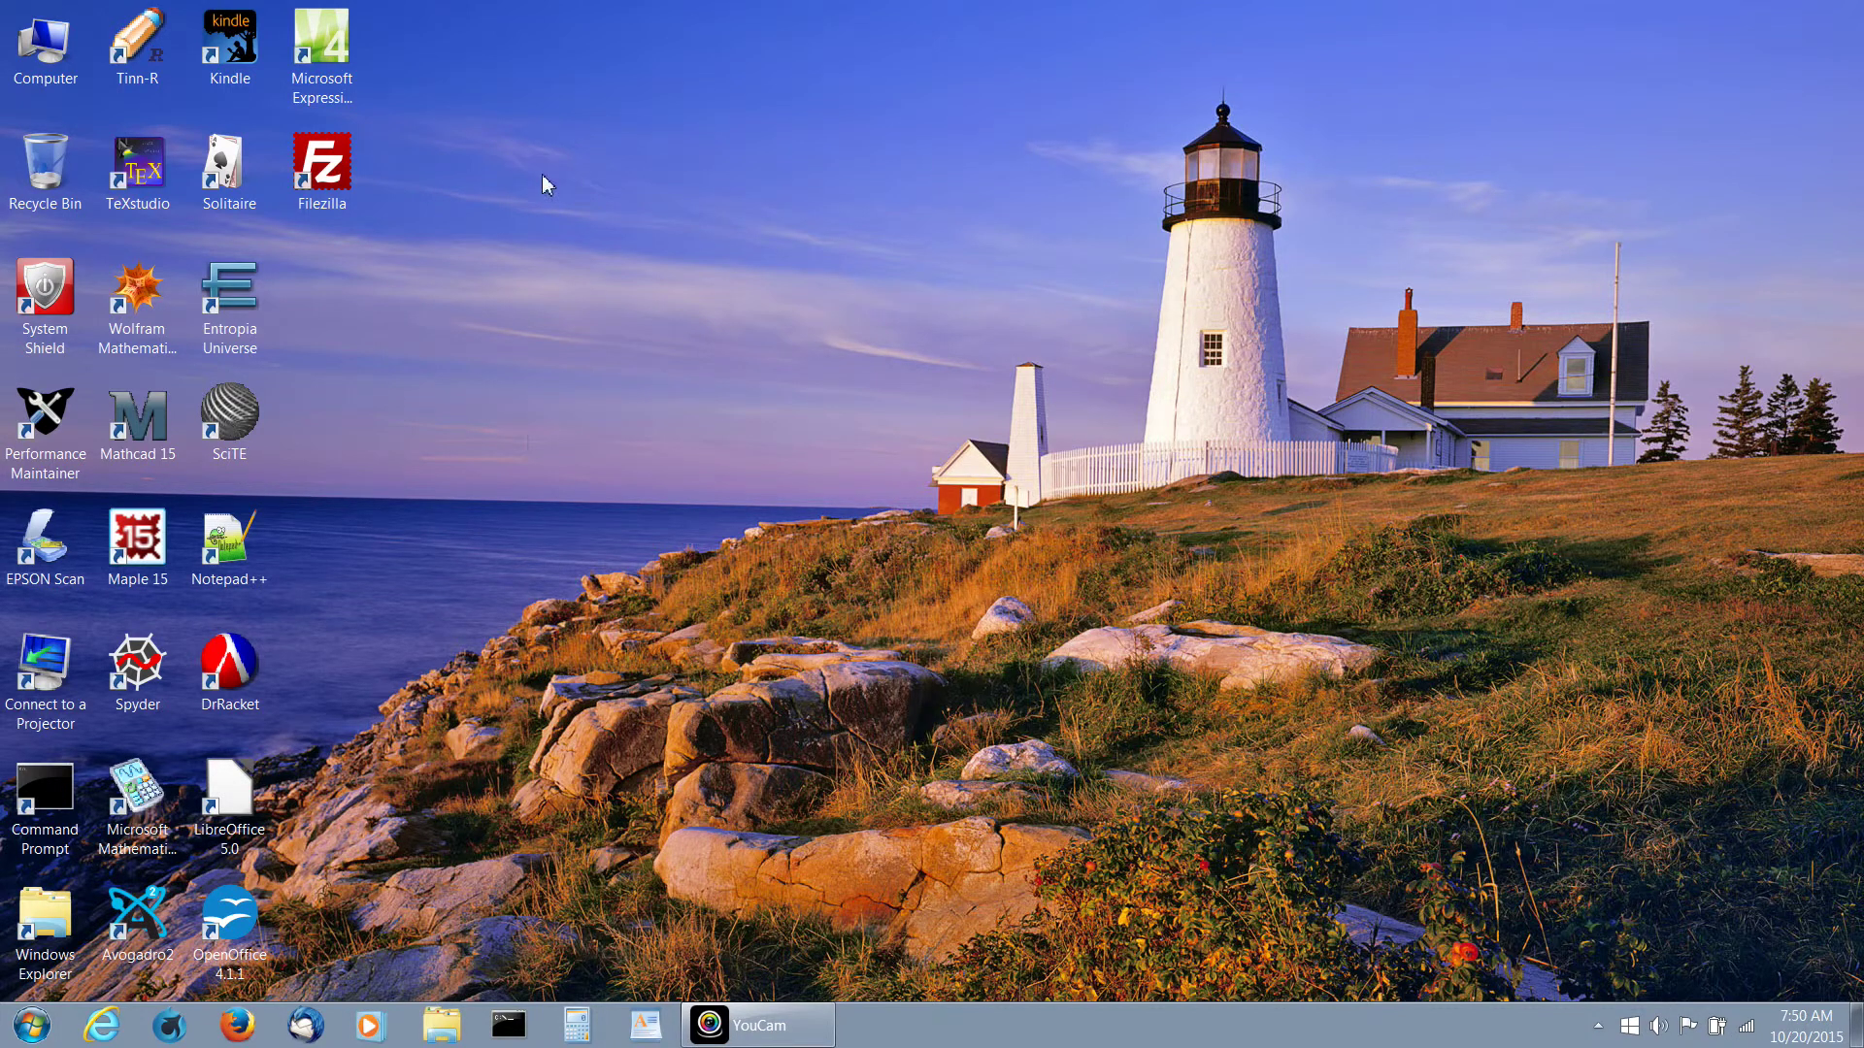
Step: Open the properties of the Filezilla desktop shortcut to view its target and start folder
right_click(328, 180)
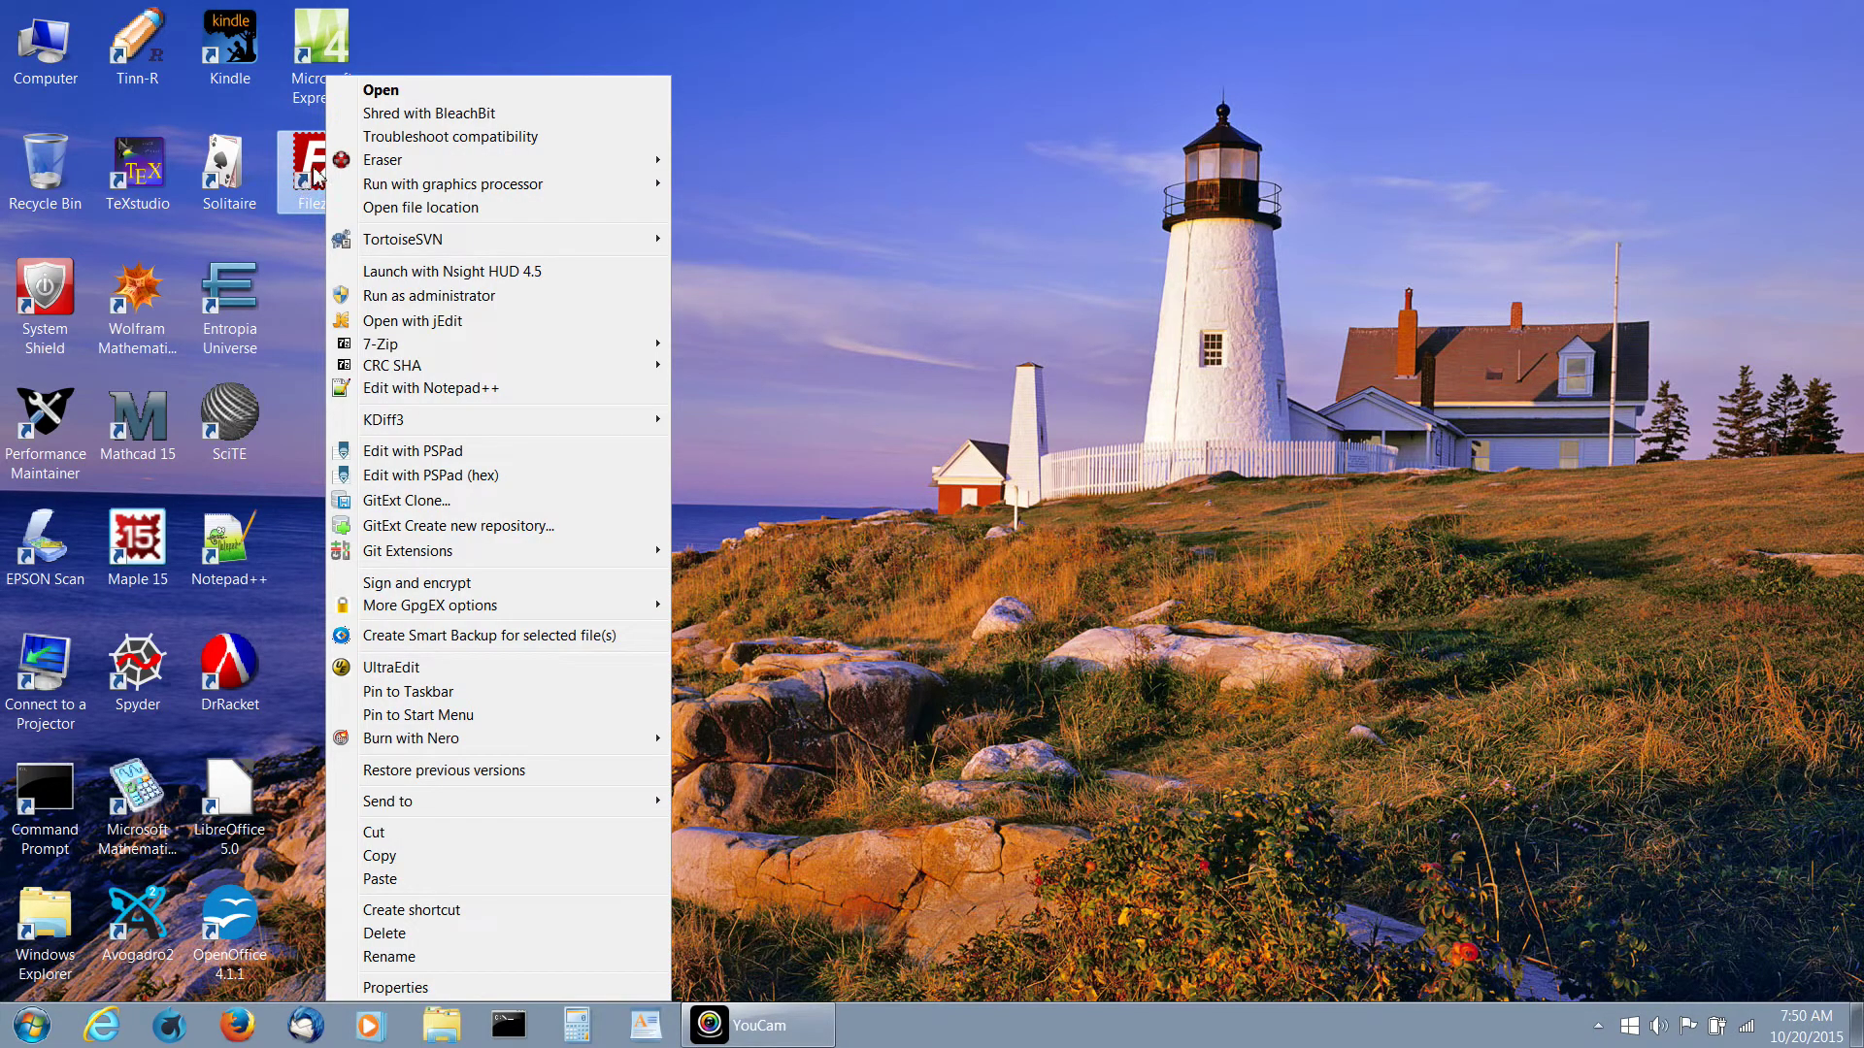
click(404, 988)
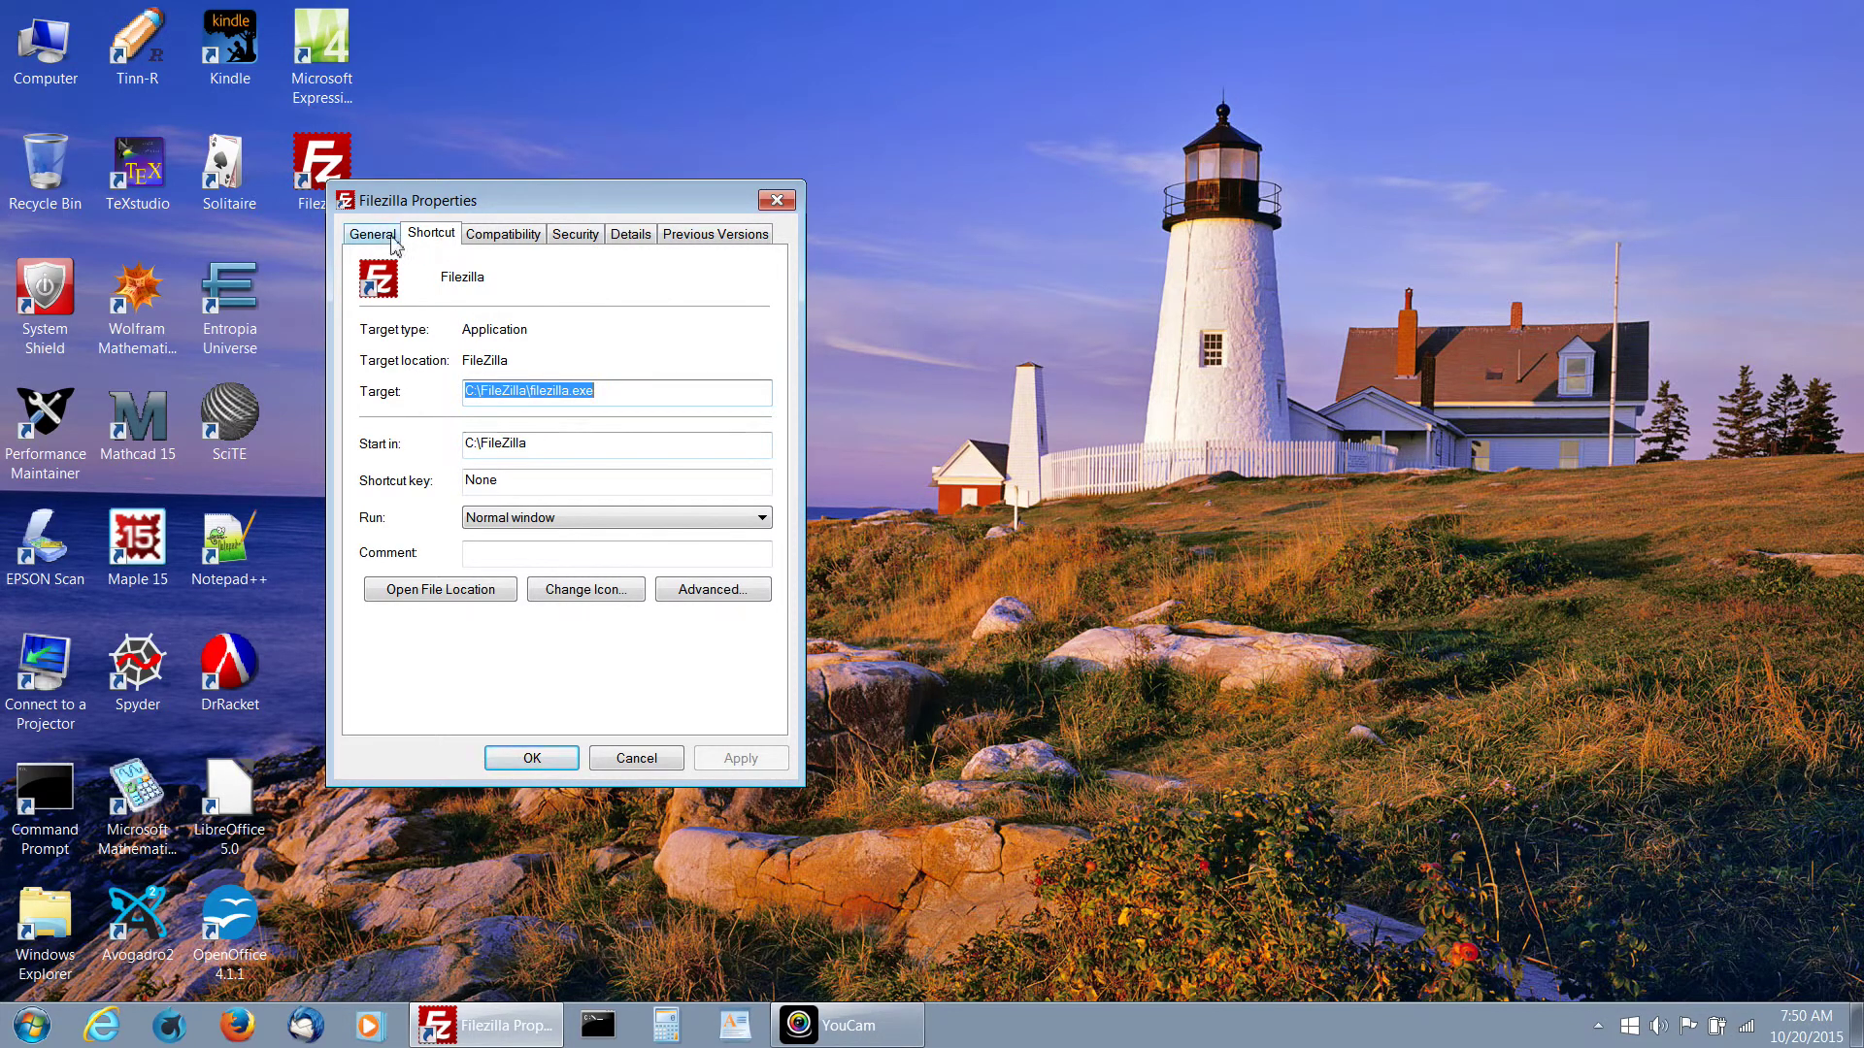
Step: Temporarily enable compatibility mode for the Filezilla shortcut to view the available Windows versions, and turn it off again
click(506, 239)
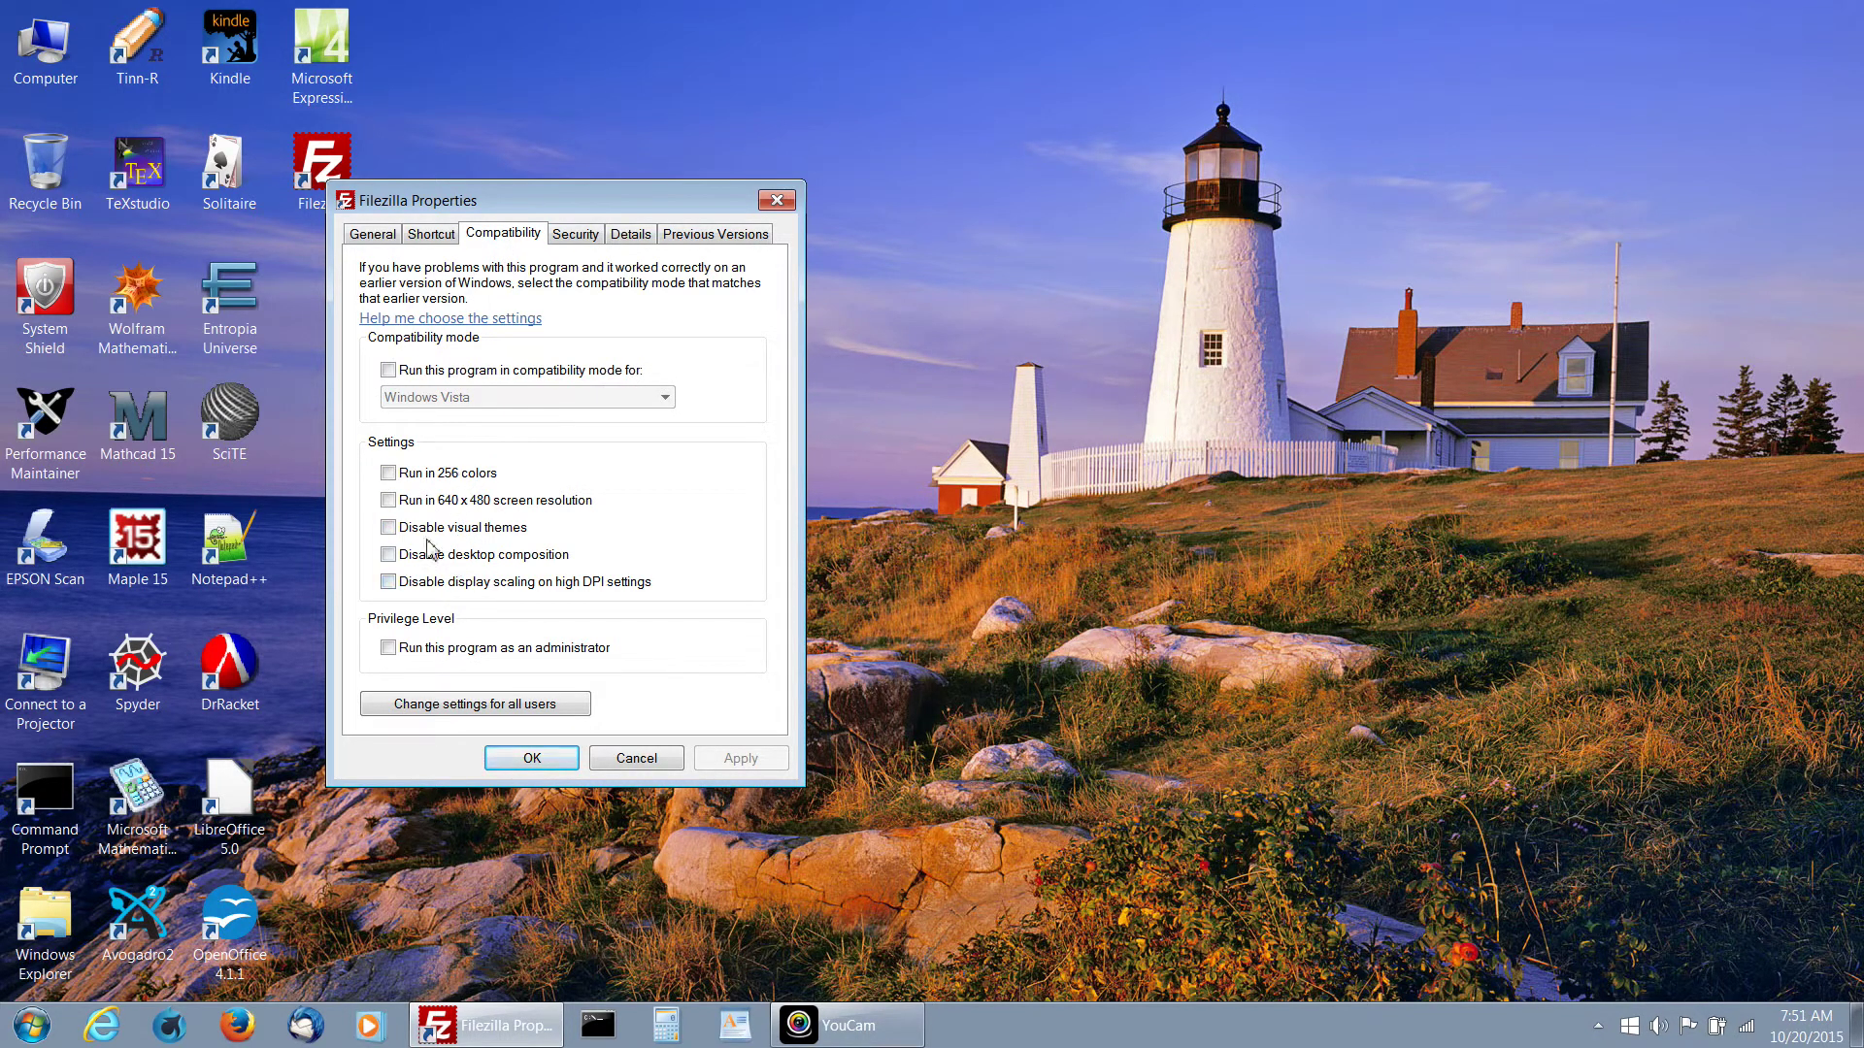
click(389, 370)
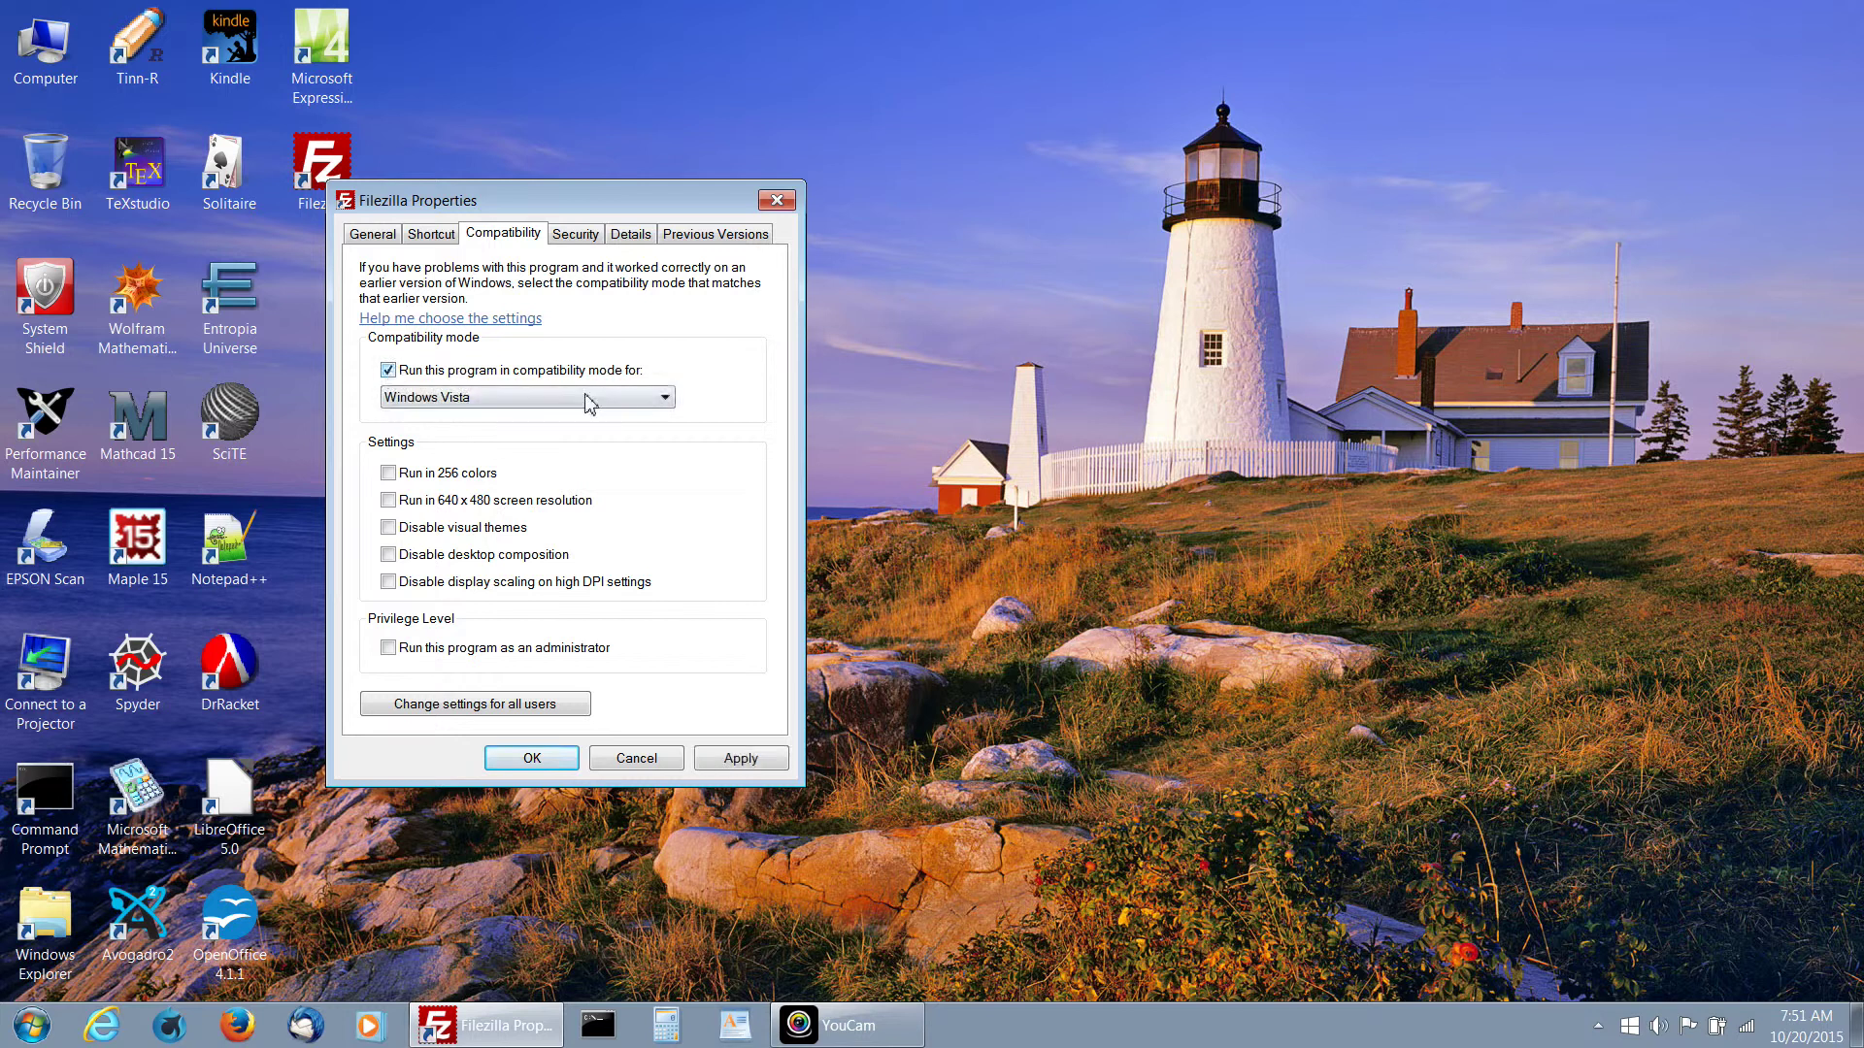
click(664, 399)
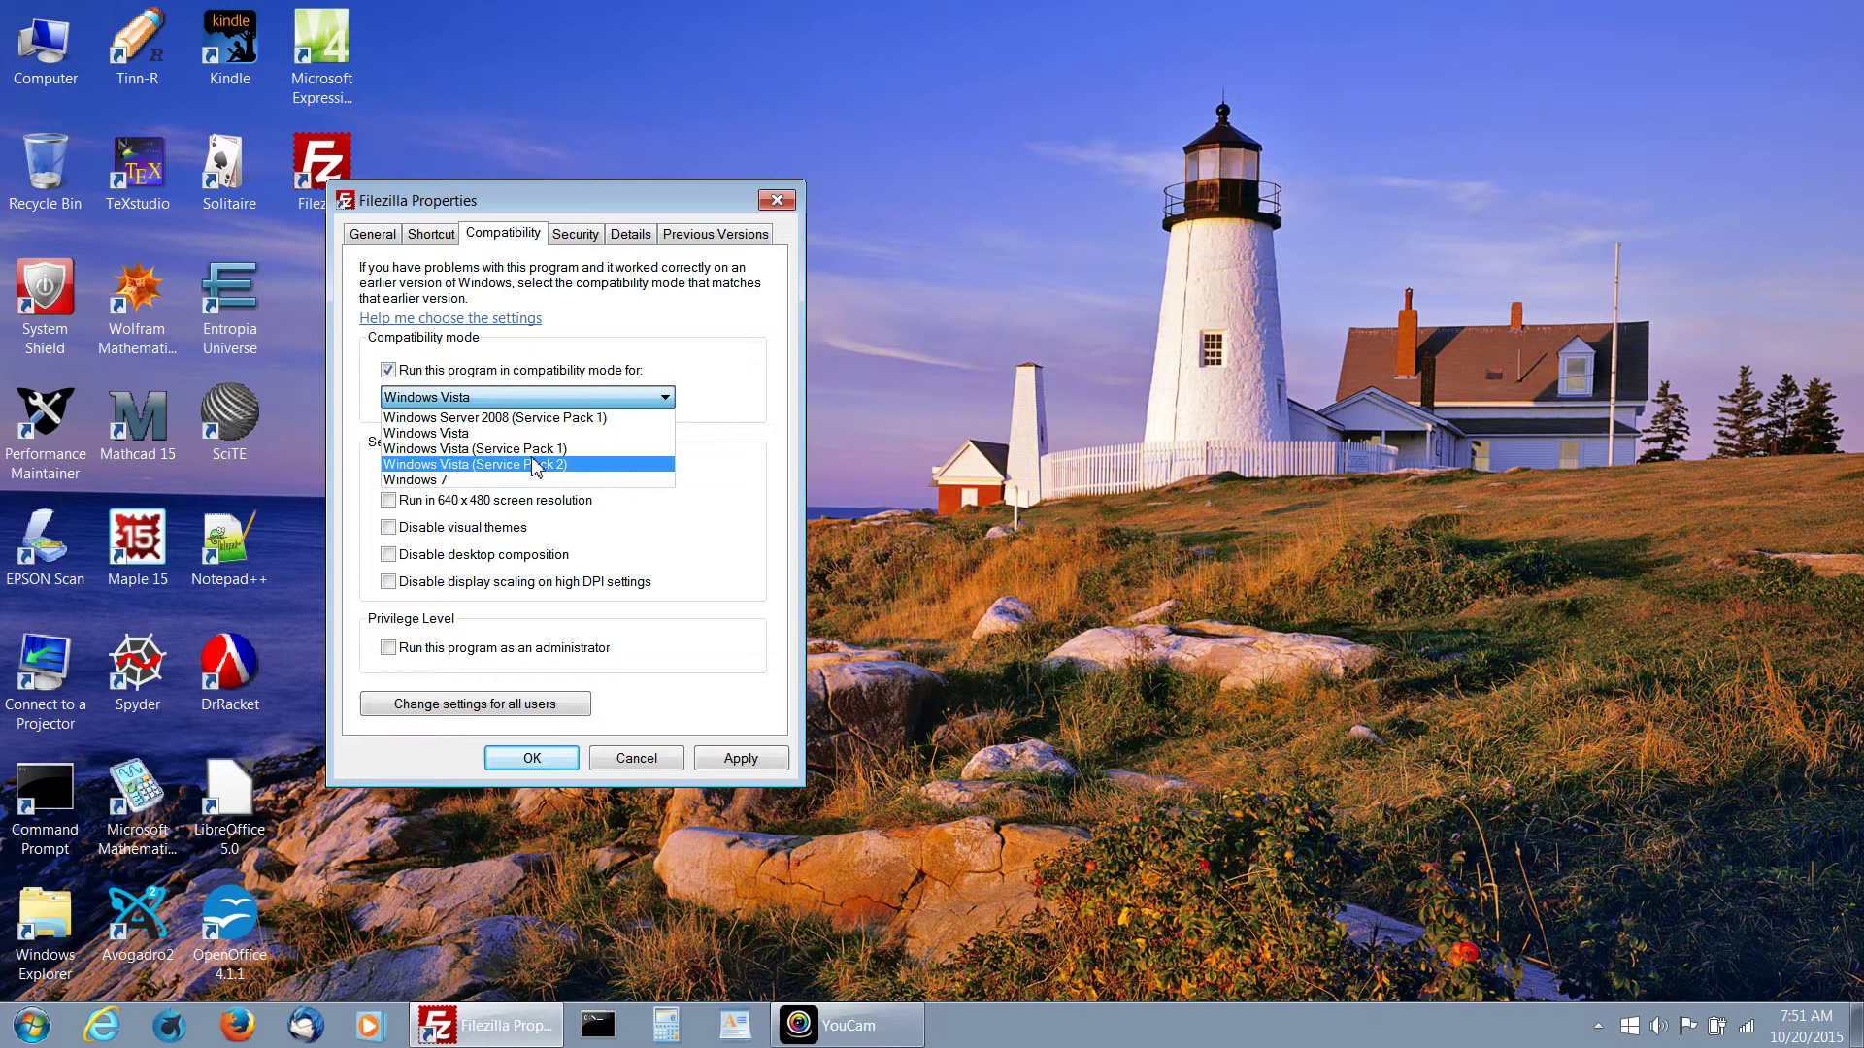
click(708, 359)
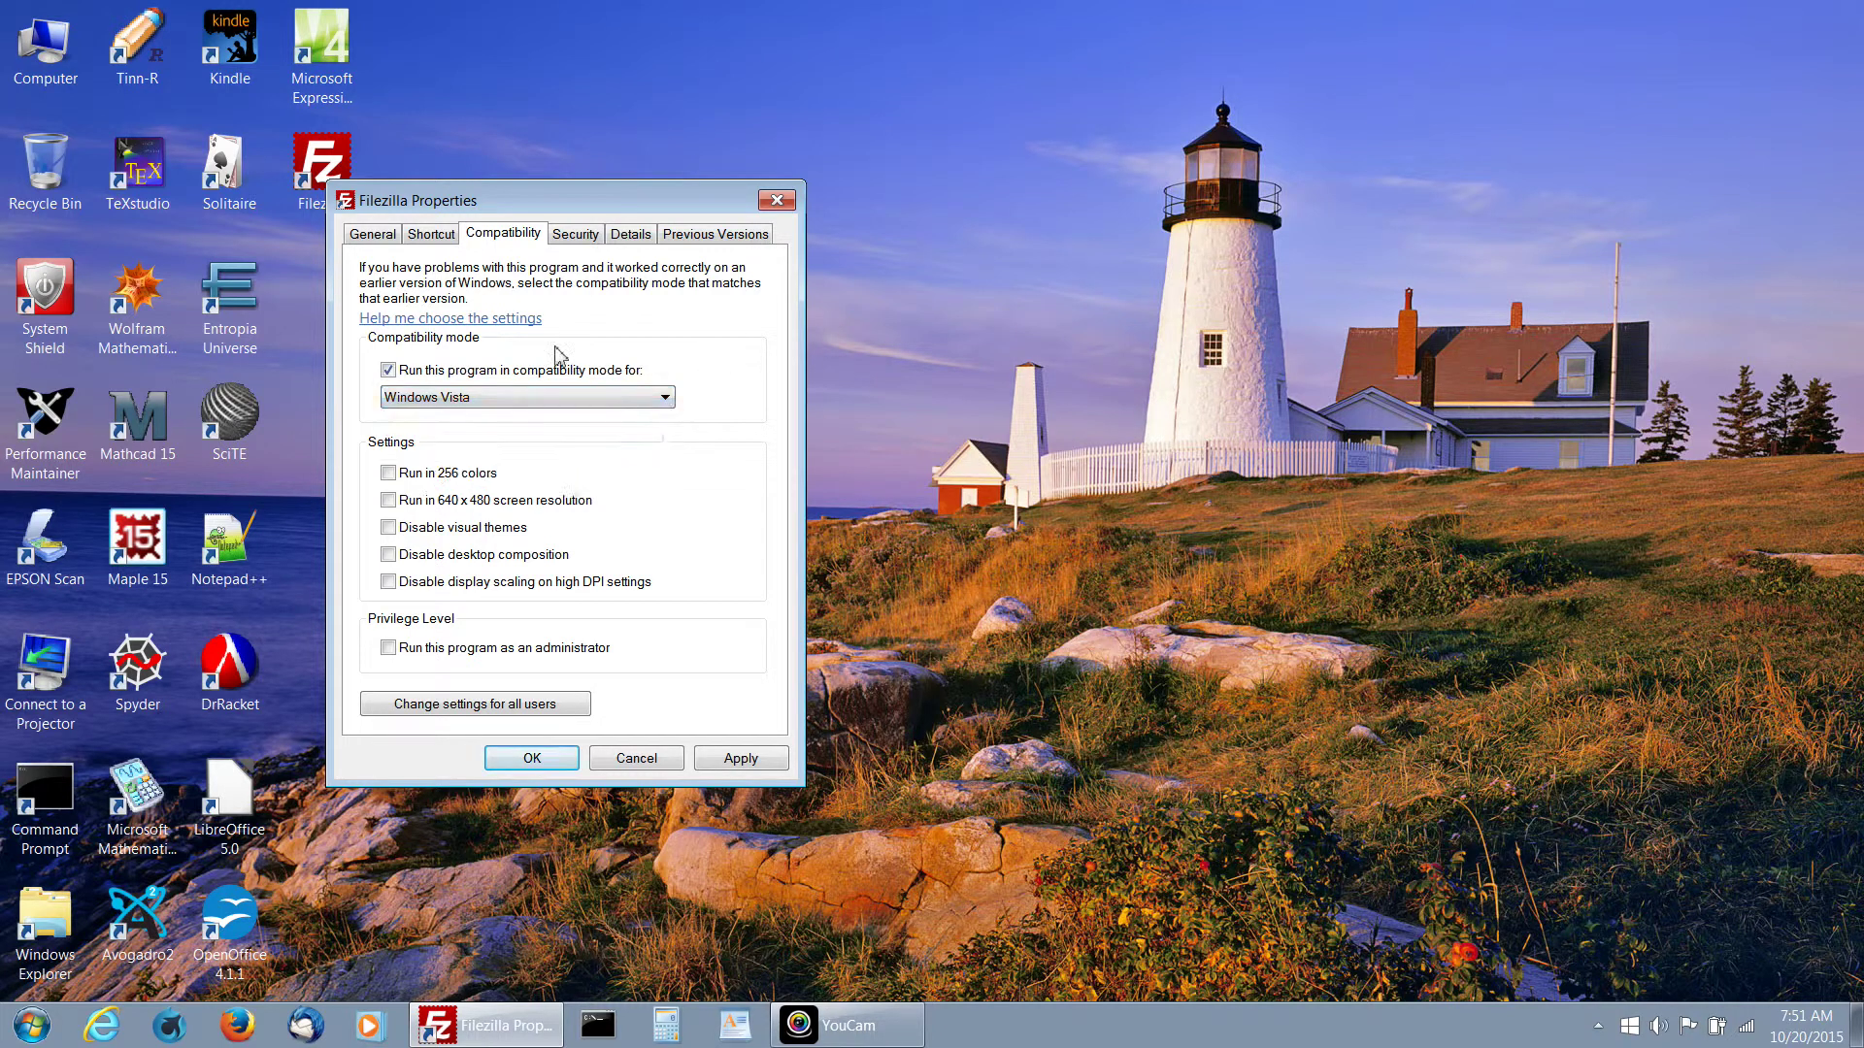
click(392, 375)
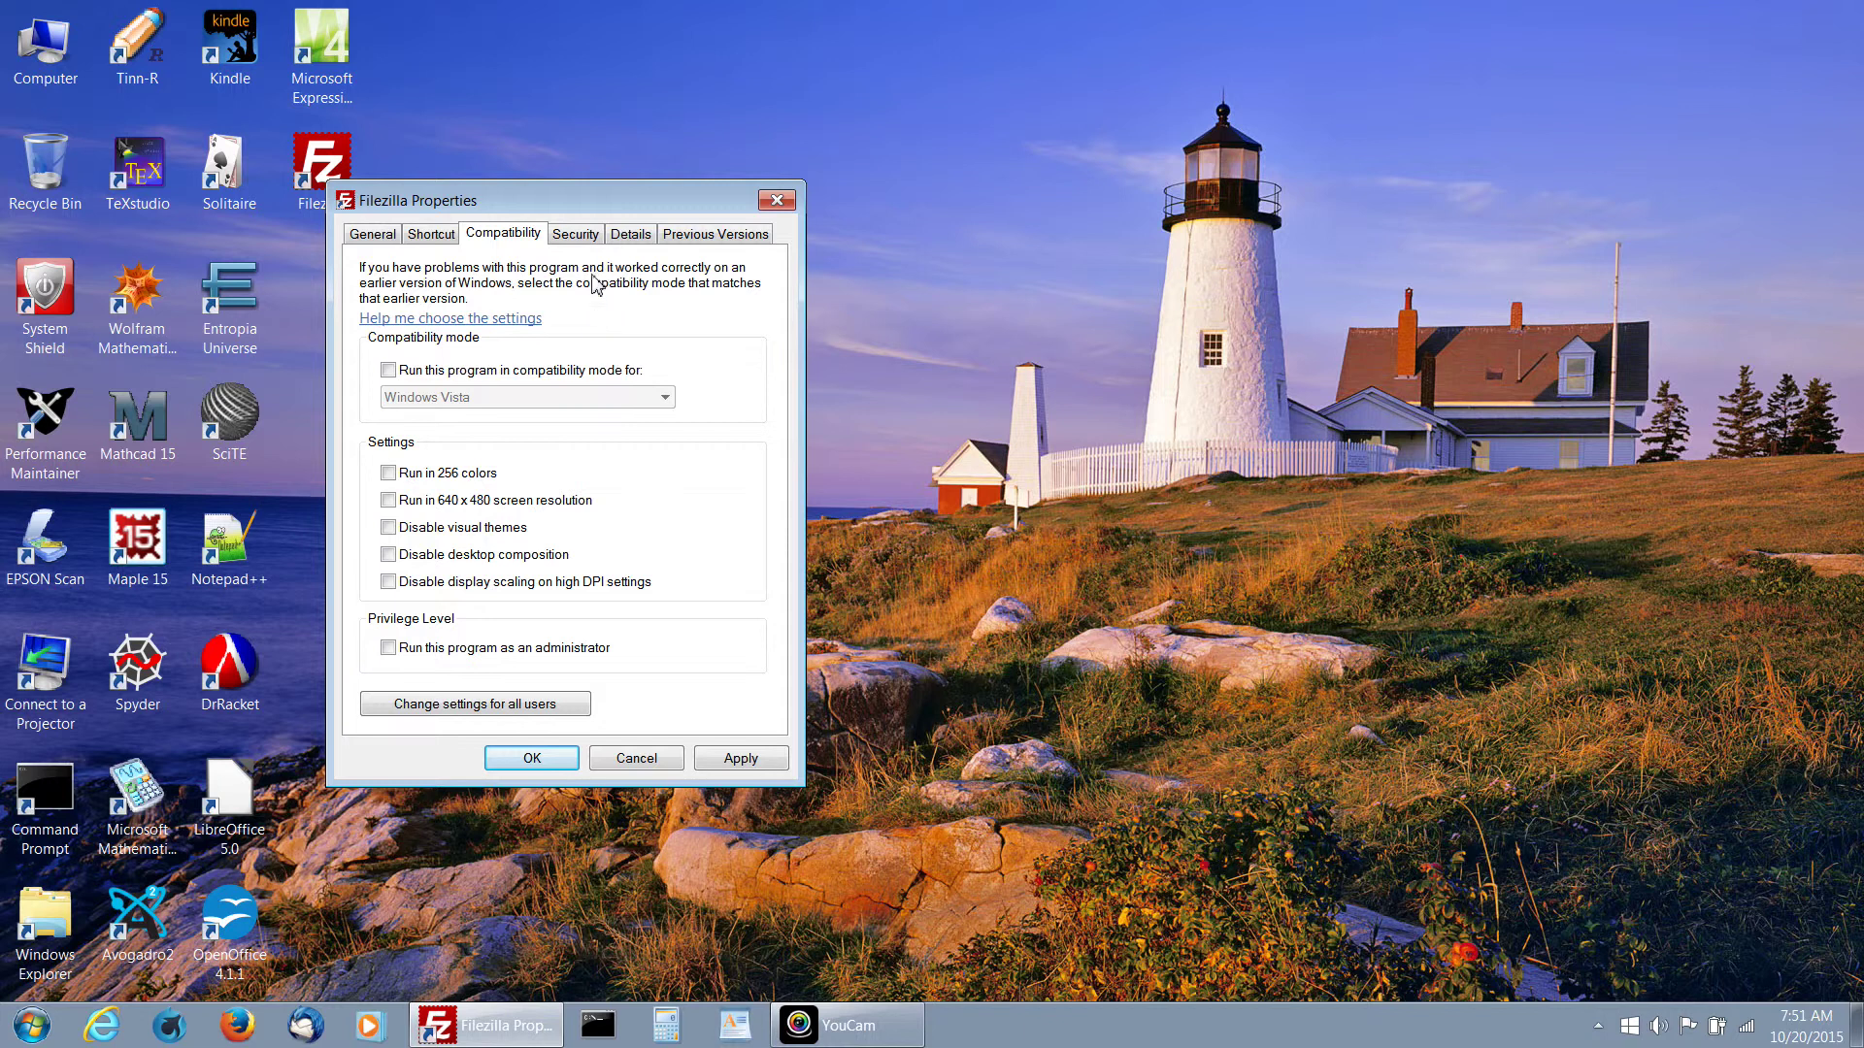
Step: Review the Filezilla shortcut's security permissions, file details and shortcut settings, and cancel its properties without saving changes
click(577, 236)
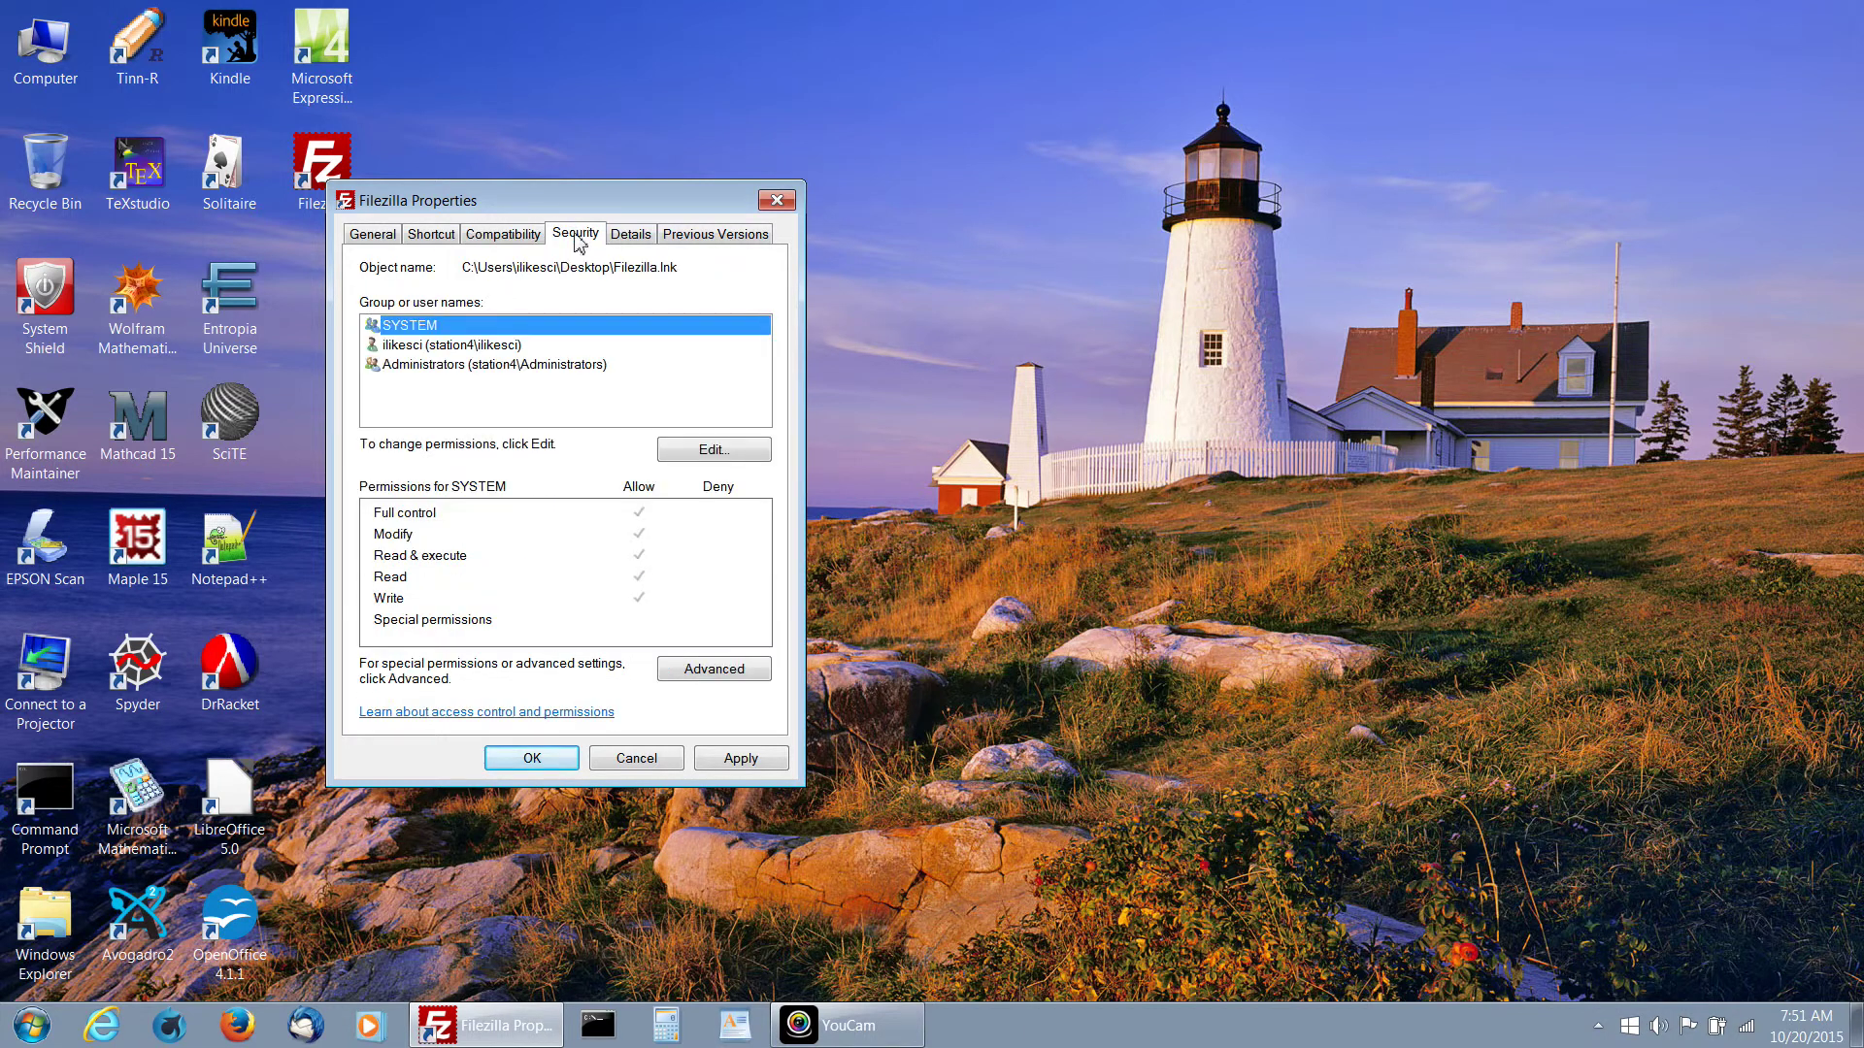
click(632, 237)
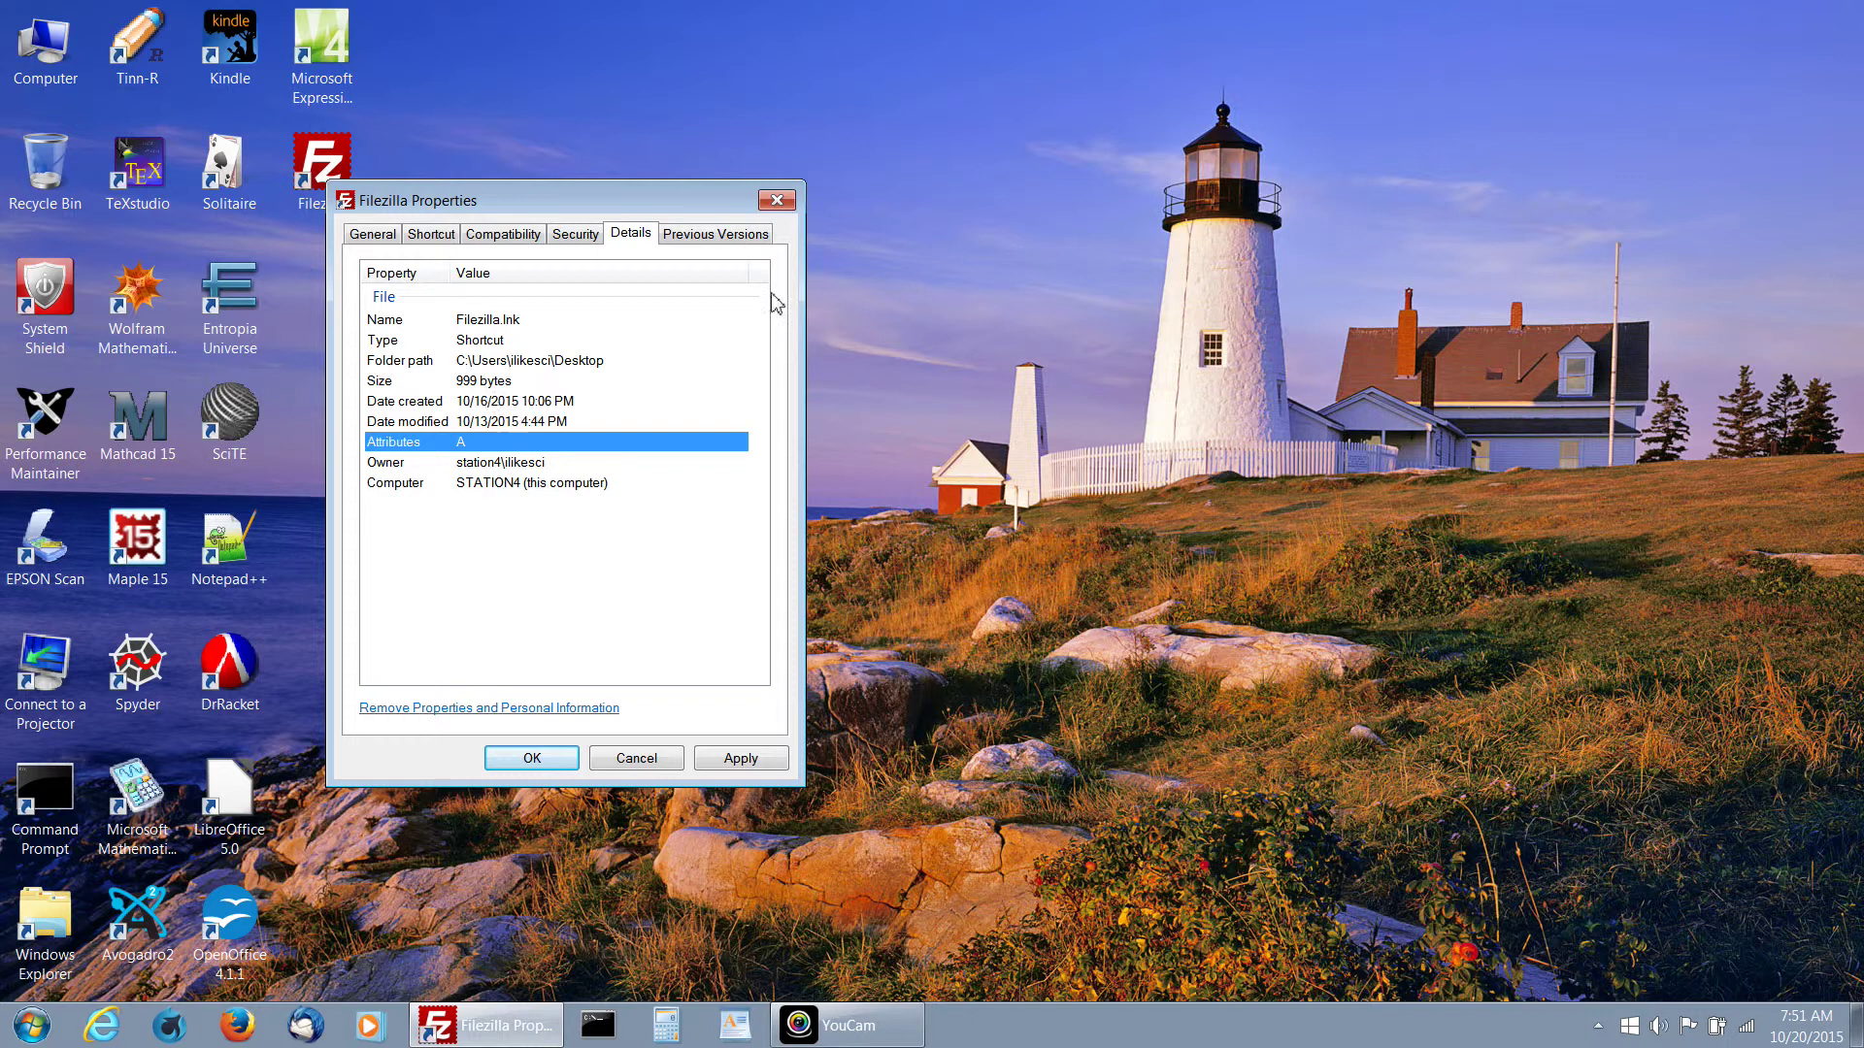
click(437, 236)
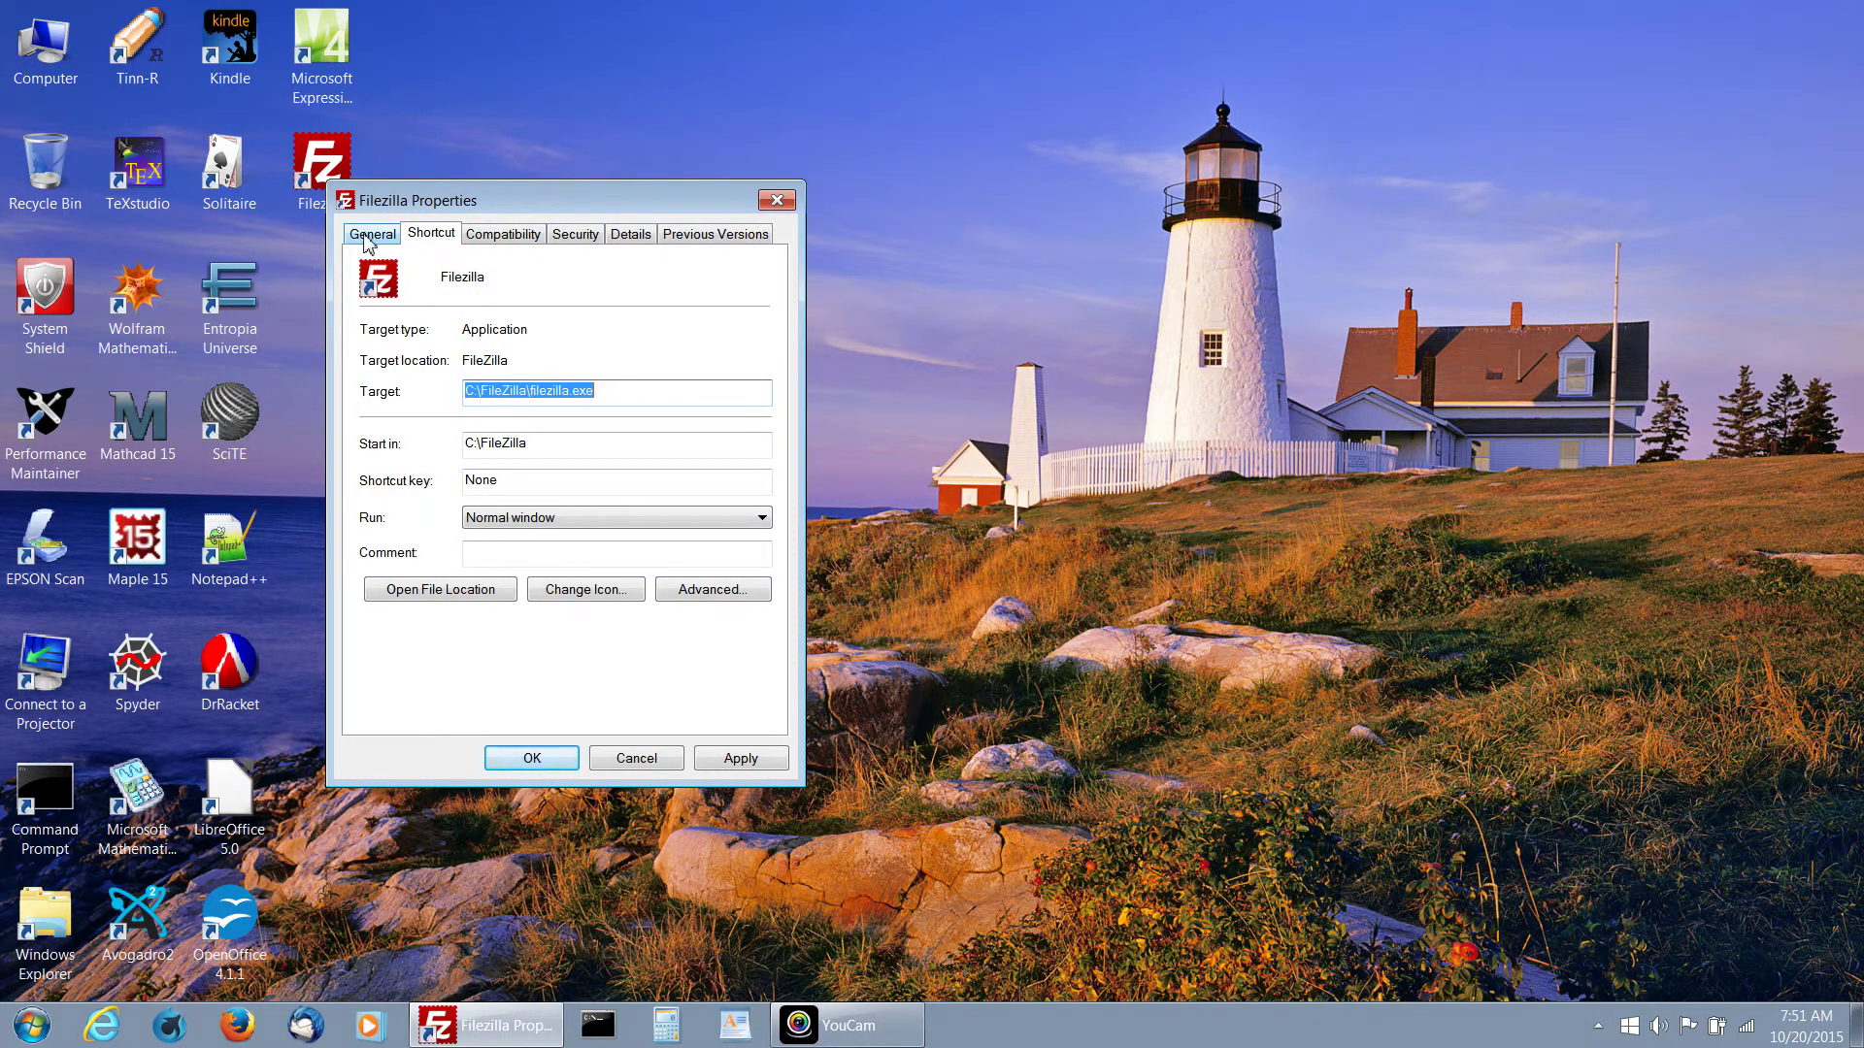
click(639, 759)
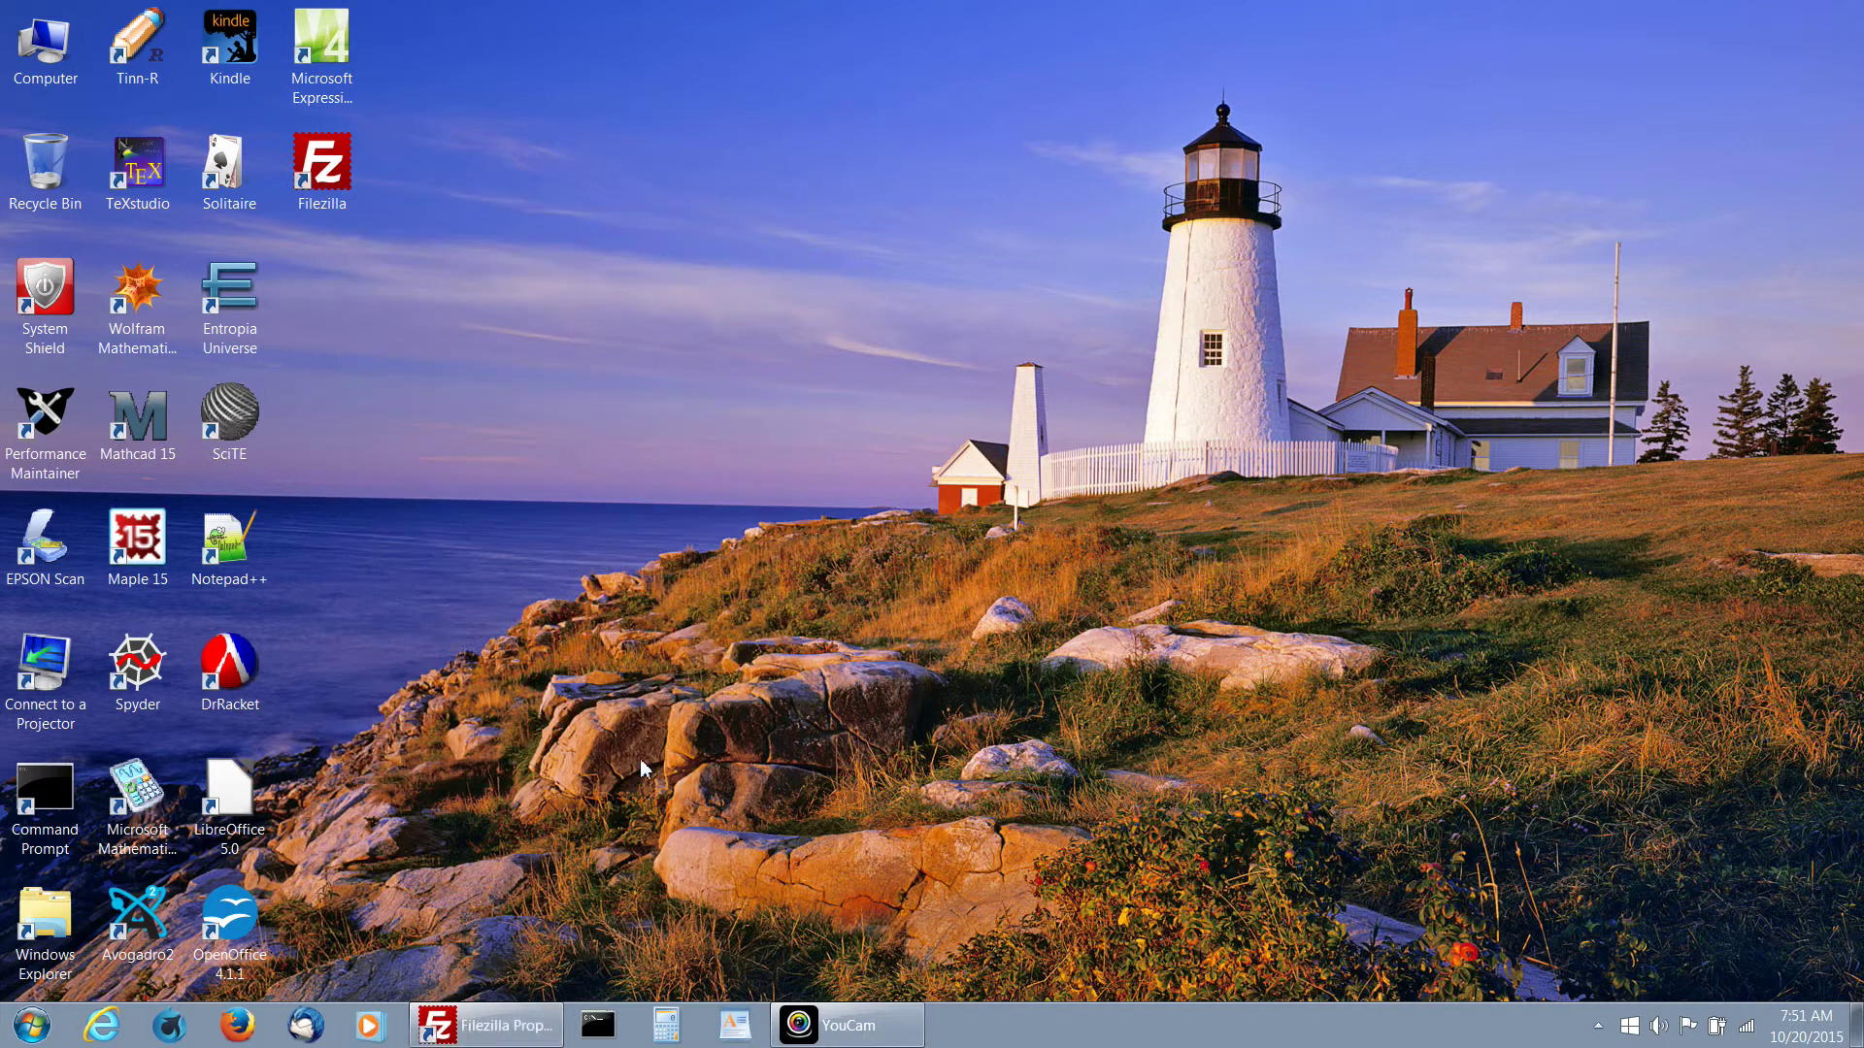